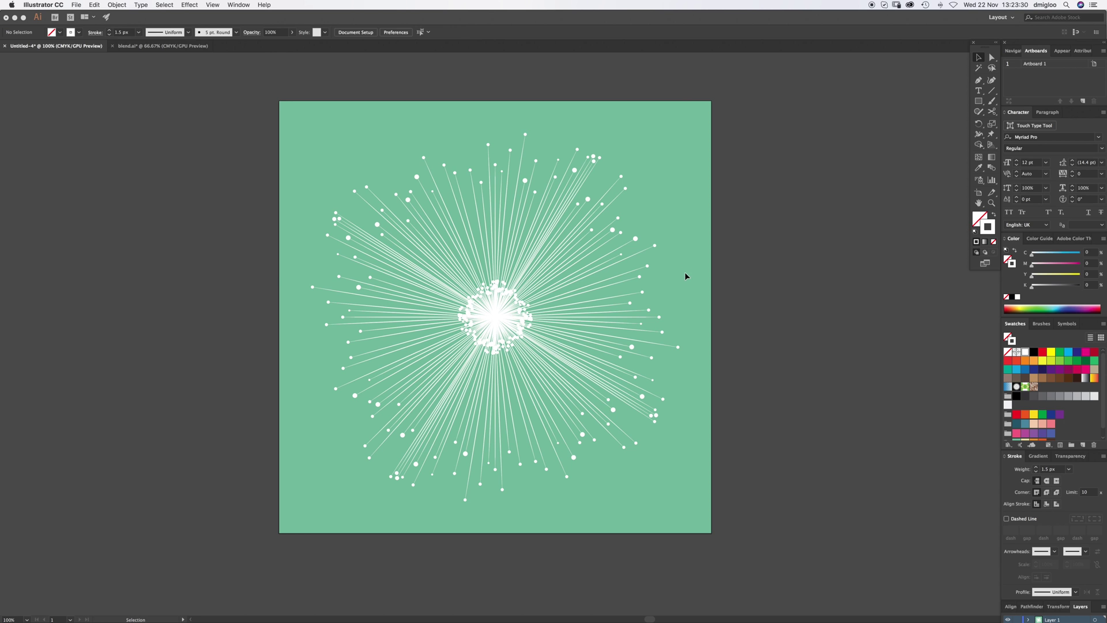
# - Rotate the whole white-line starburst to a new angle, then select all of it again
pyautogui.press('super+a')
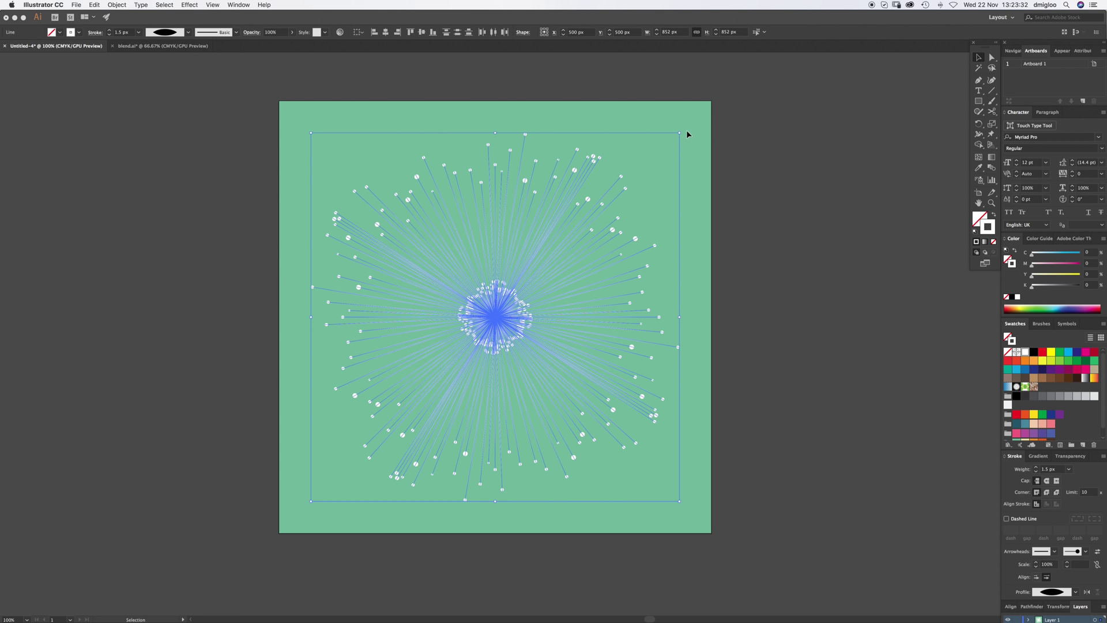
pyautogui.moveTo(688, 134); pyautogui.dragTo(766, 216)
pyautogui.click(779, 223)
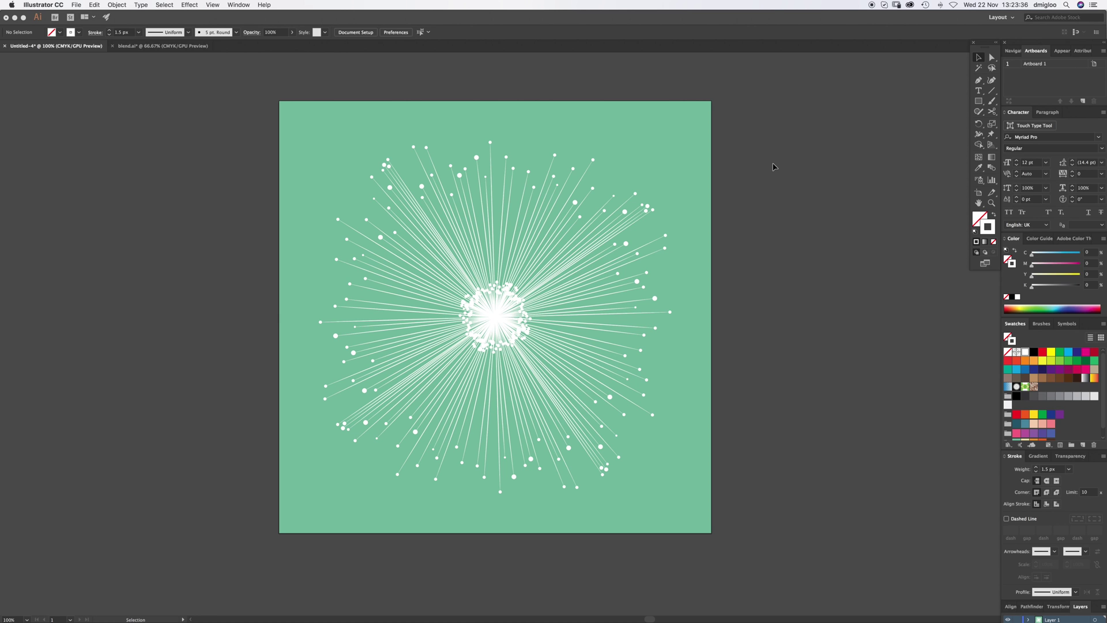
pyautogui.press('super+a')
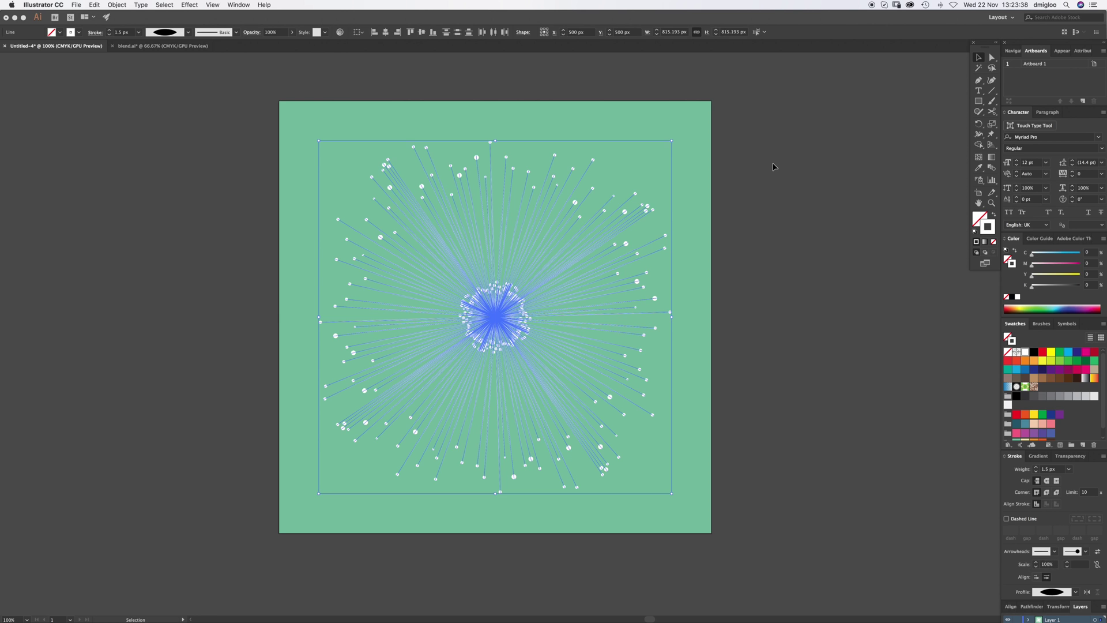
# - Delete all the starburst artwork, then briefly enter and leave artboard editing from Document Setup
pyautogui.press('Delete')
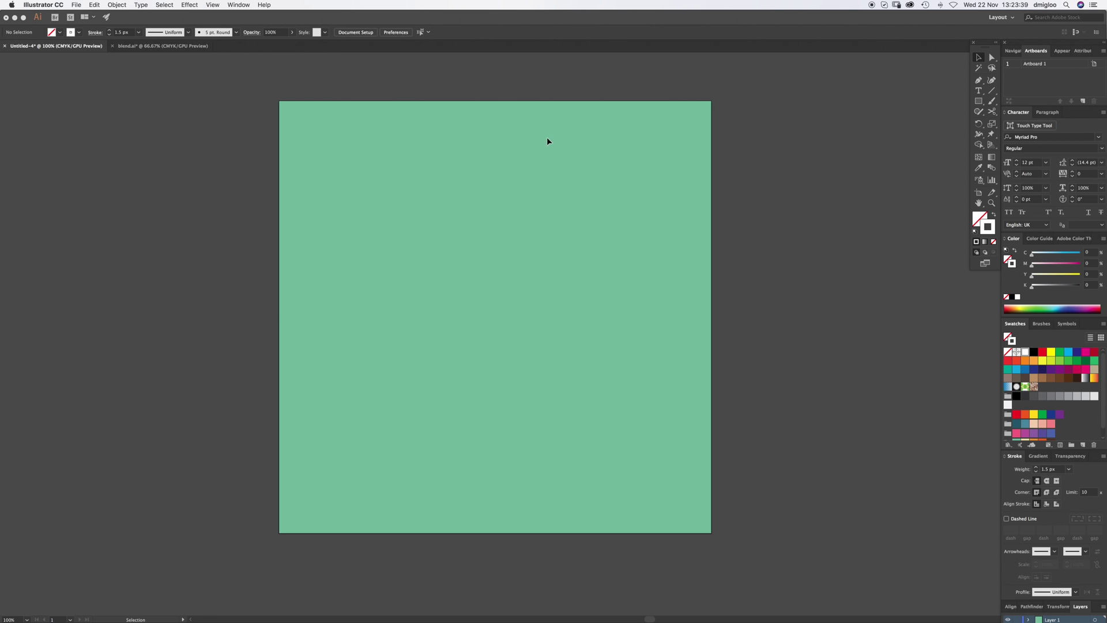
pyautogui.click(356, 32)
pyautogui.click(659, 137)
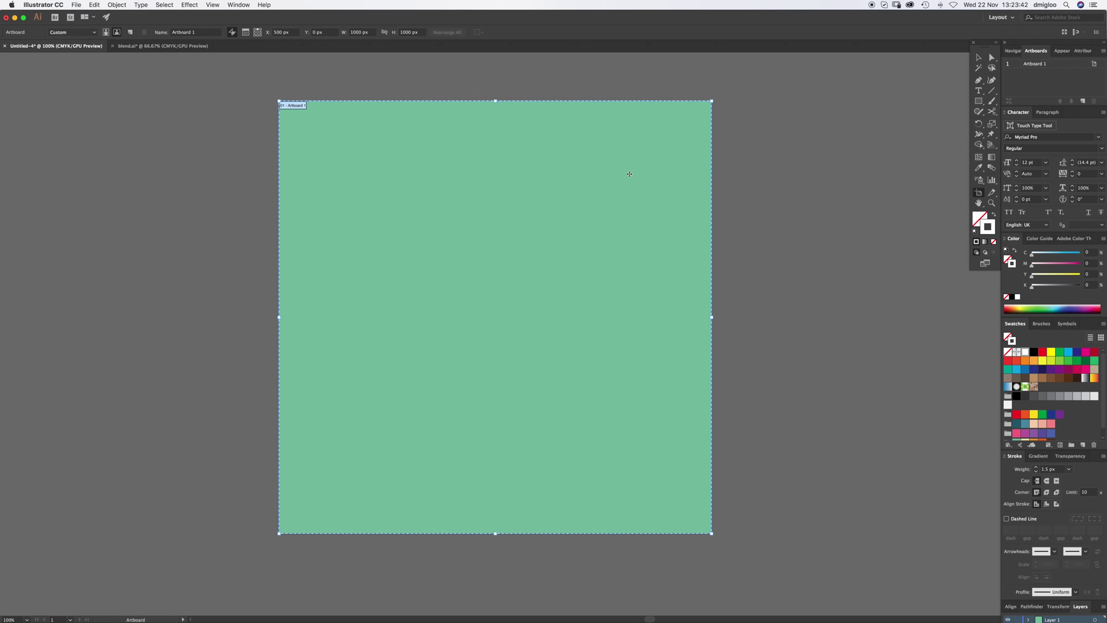
pyautogui.press('Escape')
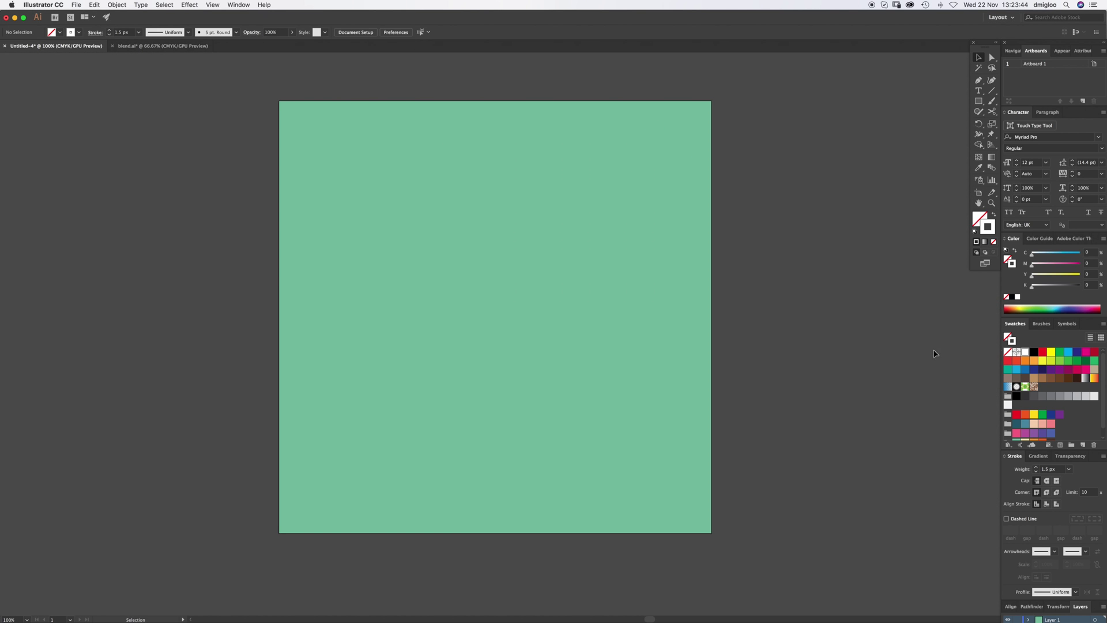
# - Browse the Adobe Color themes, open the Retro theme's options, and zoom to 150%
pyautogui.click(1077, 241)
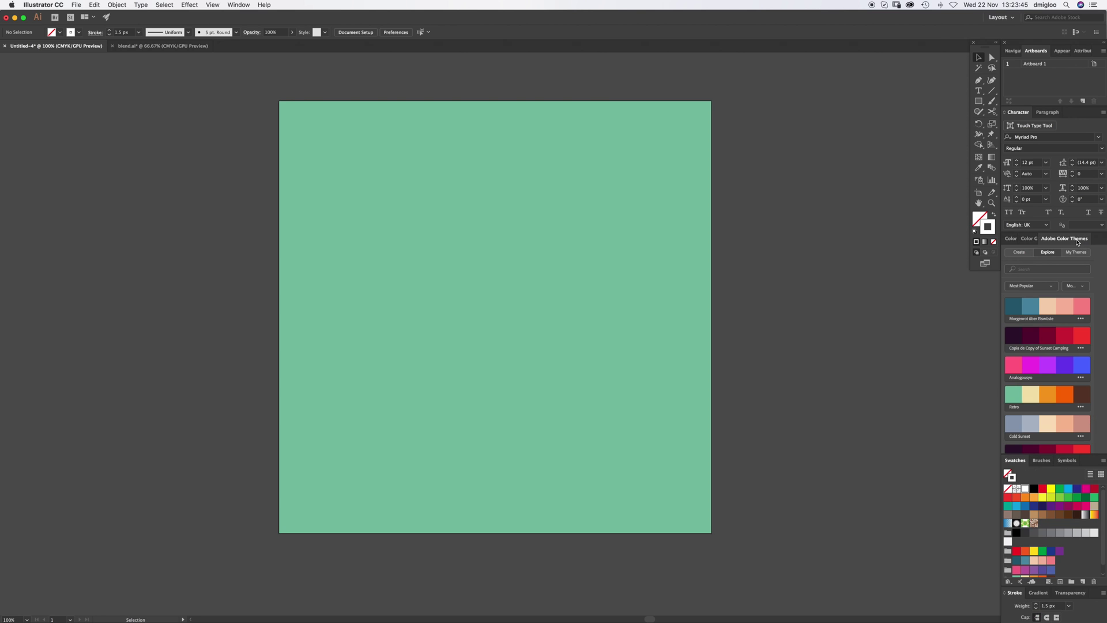
pyautogui.click(1081, 407)
pyautogui.press('z')
pyautogui.click(540, 318)
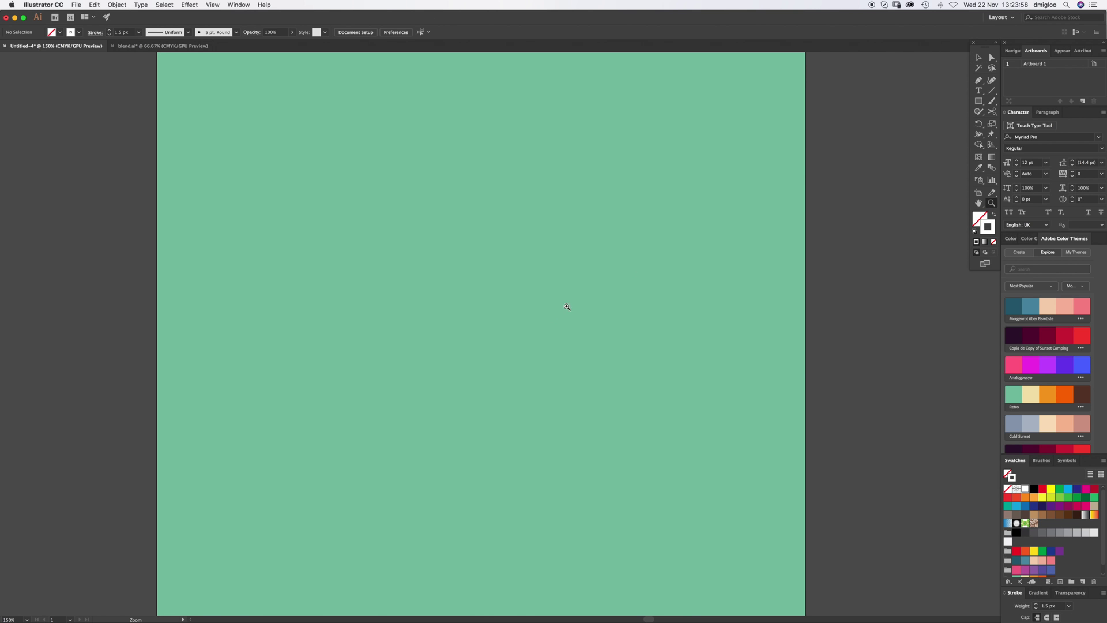
# - Draw a vertical white line upward from the artboard centre and zoom in to 300%
pyautogui.click(992, 91)
pyautogui.moveTo(481, 334); pyautogui.dragTo(485, 92)
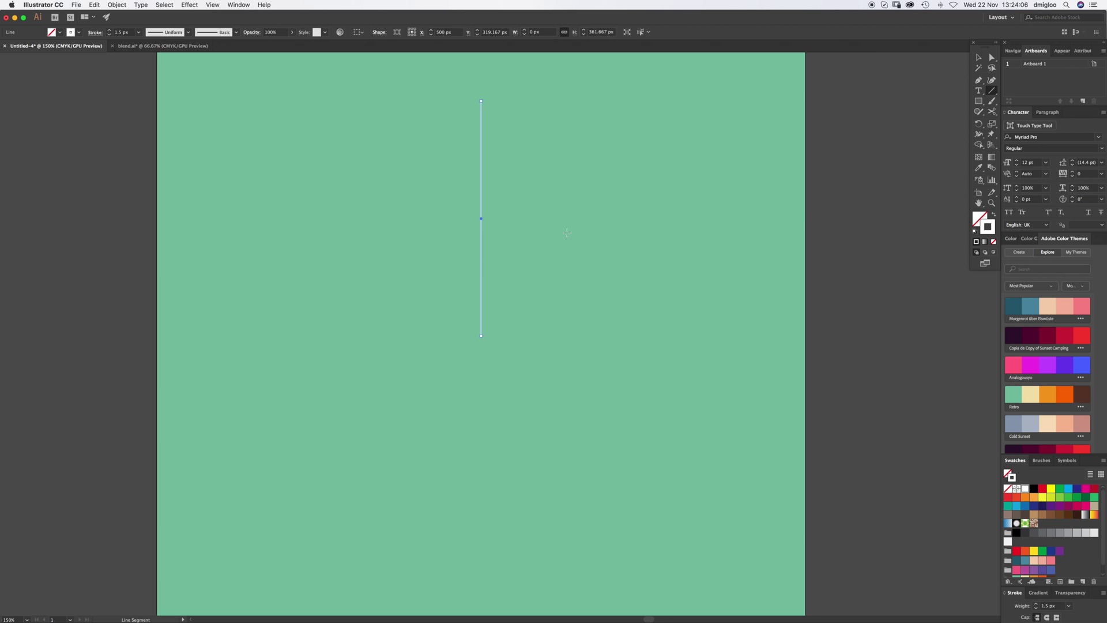
pyautogui.press('v')
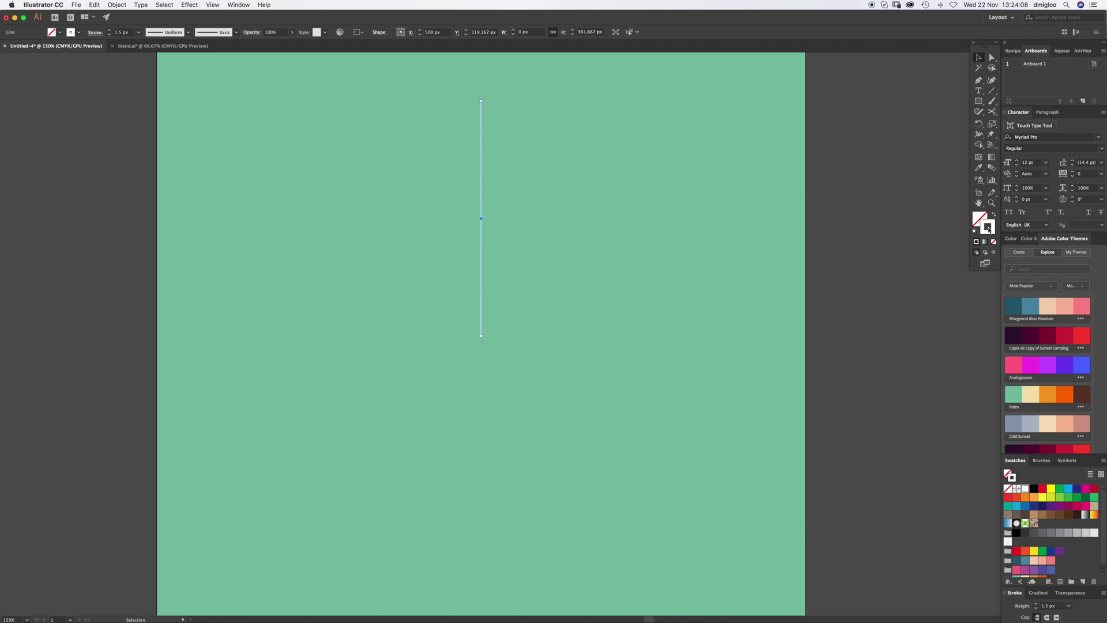
pyautogui.click(502, 261)
pyautogui.press('z')
pyautogui.click(546, 309)
pyautogui.click(547, 323)
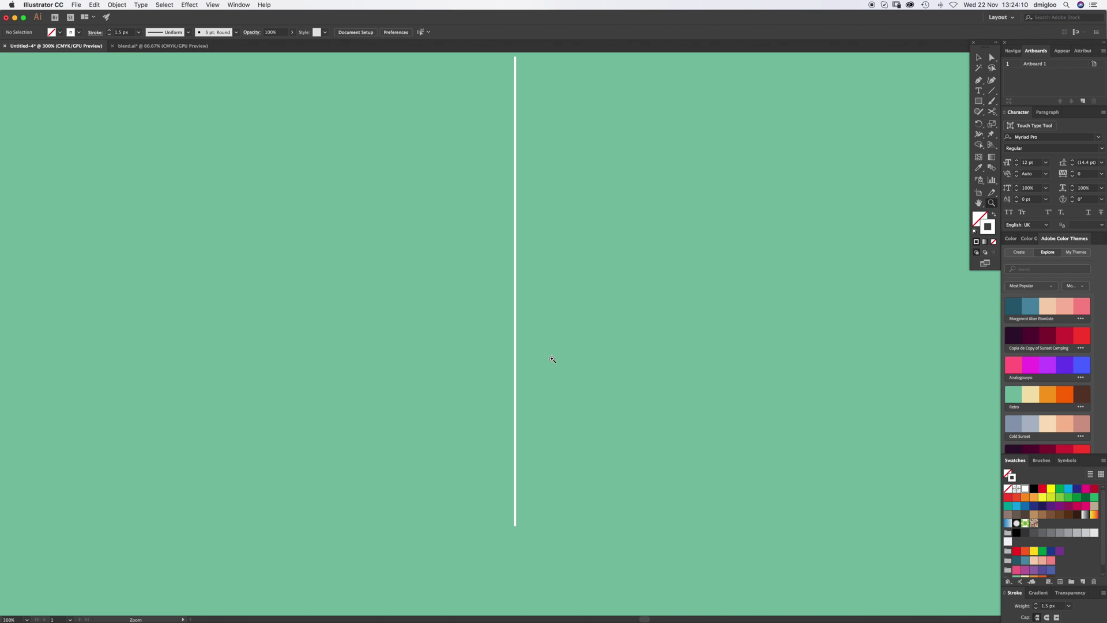
pyautogui.press('v')
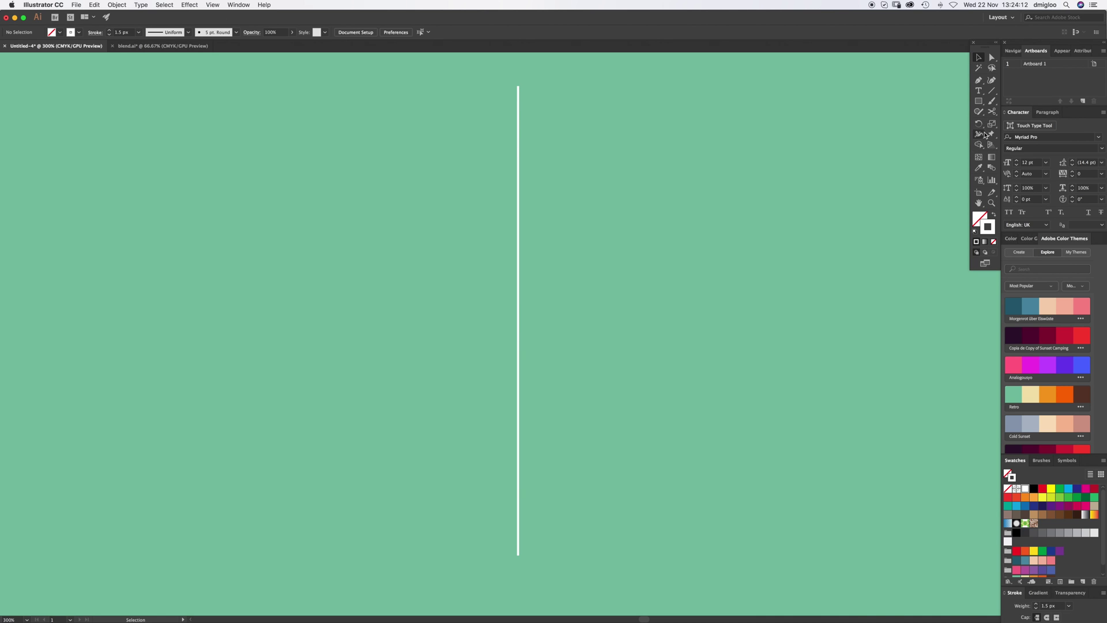
pyautogui.click(978, 135)
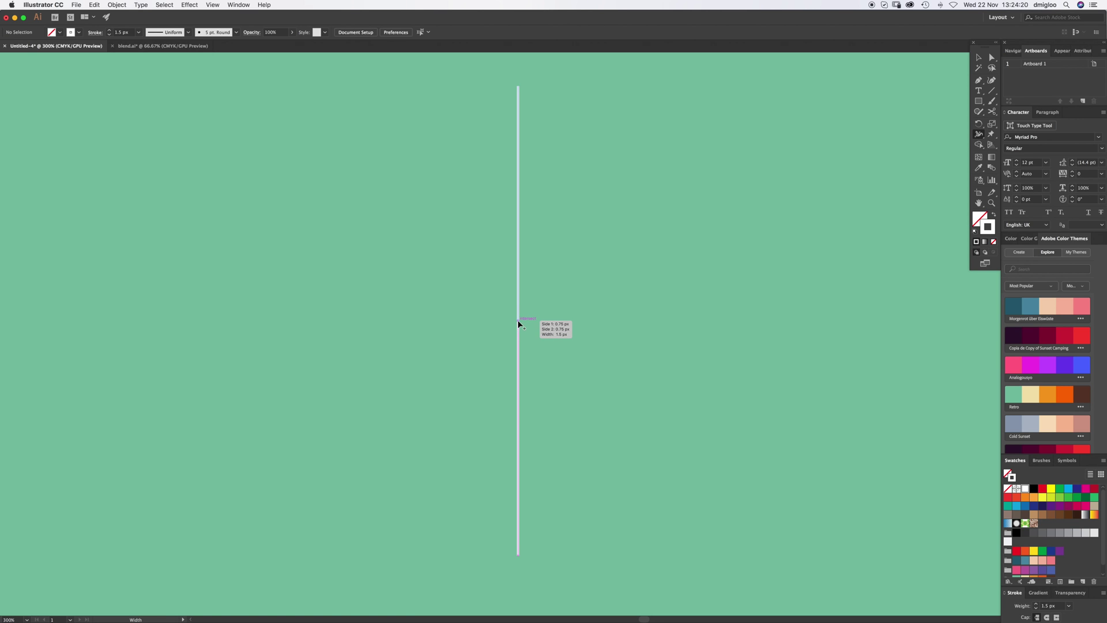
# - Use the Width Tool to widen the line's middle and narrow both ends, then select the line
pyautogui.moveTo(519, 321); pyautogui.dragTo(519, 321)
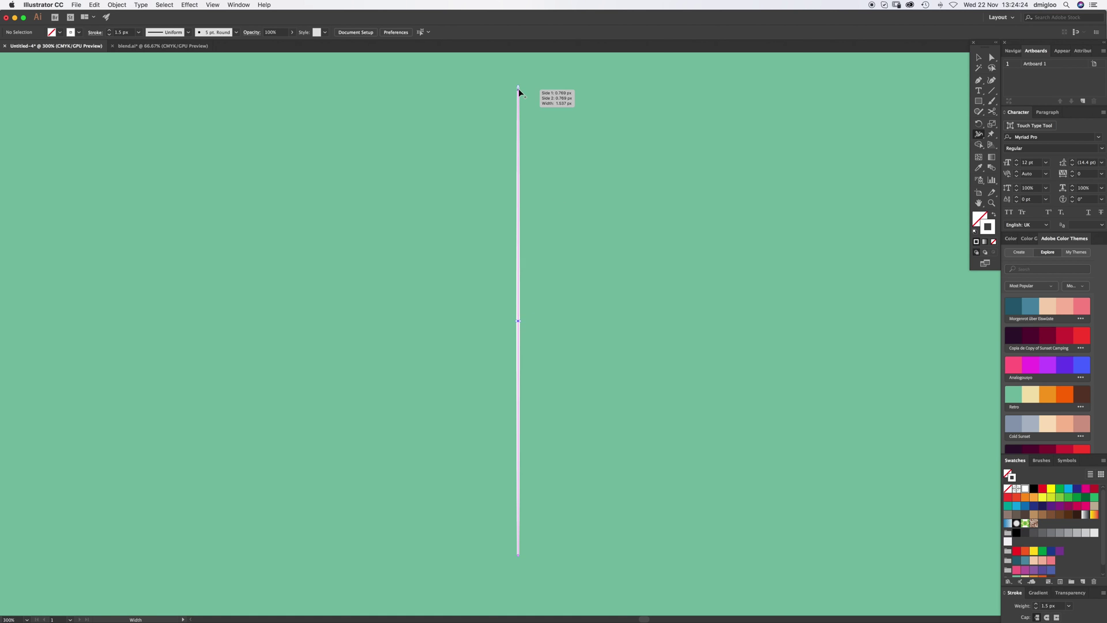
pyautogui.moveTo(518, 88)
pyautogui.mouseDown()
pyautogui.moveTo(545, 87)
pyautogui.moveTo(517, 88)
pyautogui.mouseUp()
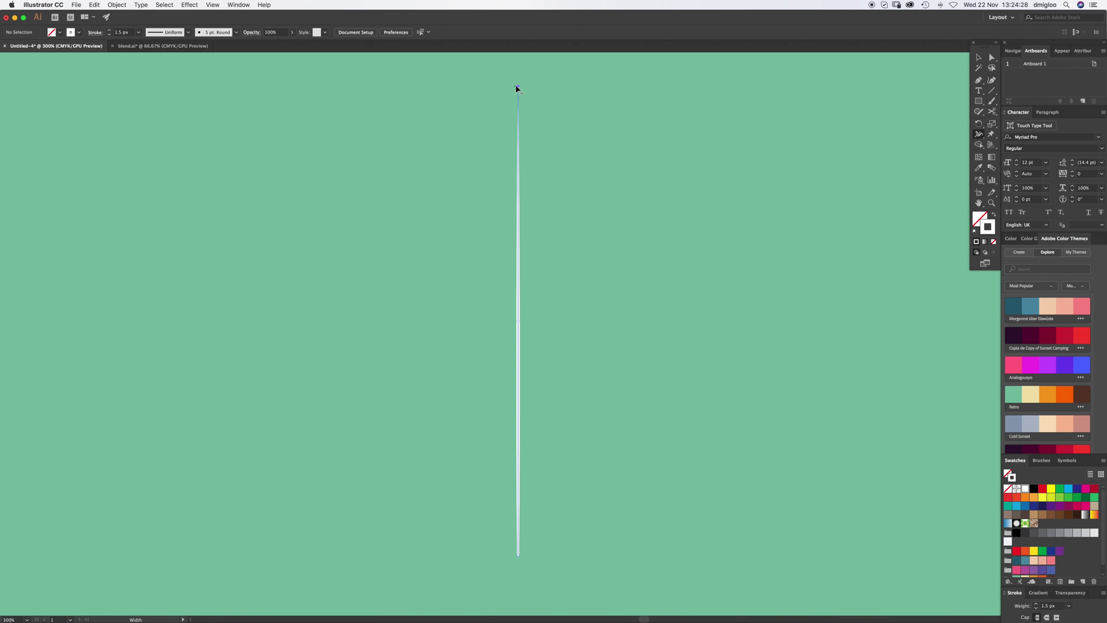
pyautogui.moveTo(521, 554)
pyautogui.mouseDown()
pyautogui.moveTo(534, 556)
pyautogui.moveTo(510, 555)
pyautogui.mouseUp()
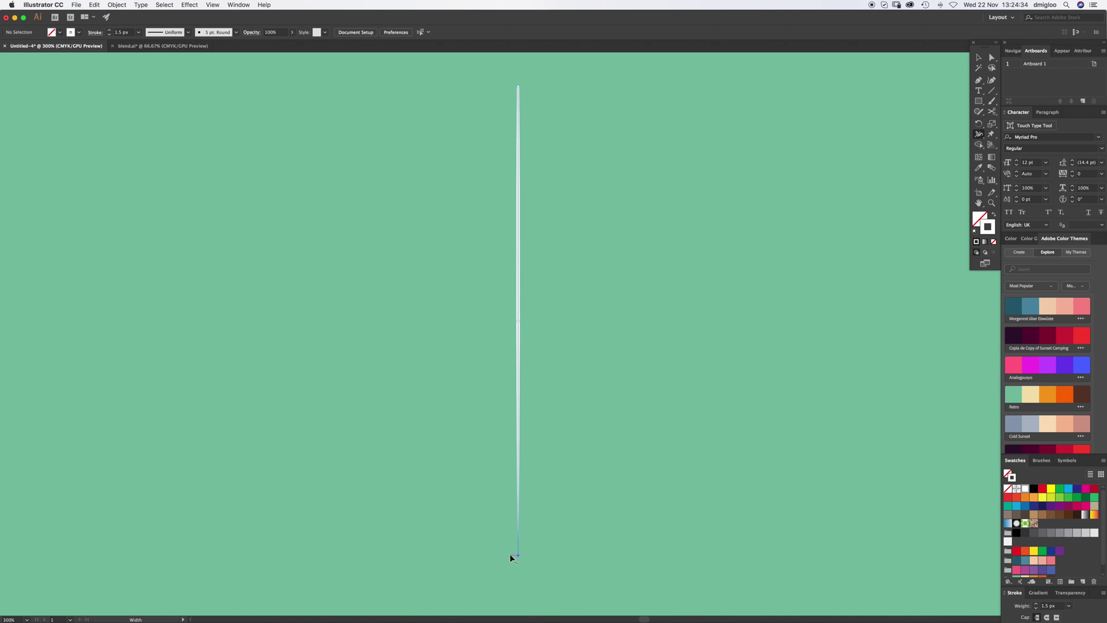
pyautogui.press('v')
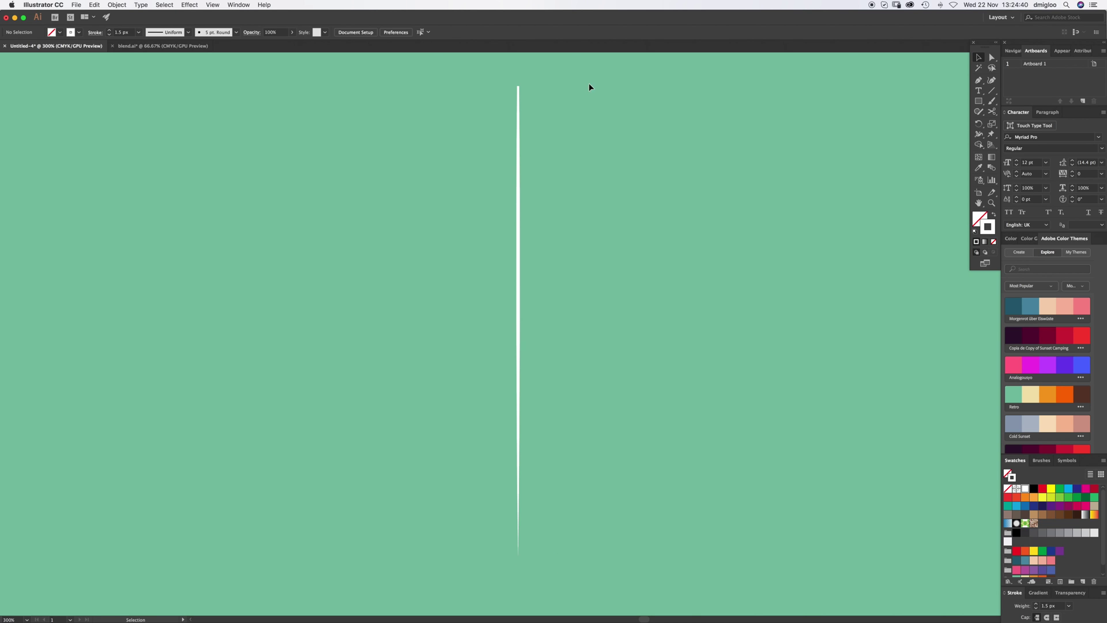
pyautogui.click(978, 133)
pyautogui.moveTo(518, 87); pyautogui.dragTo(526, 90)
pyautogui.hotkey('ctrl', 'z')
pyautogui.press('v')
pyautogui.press('super+a')
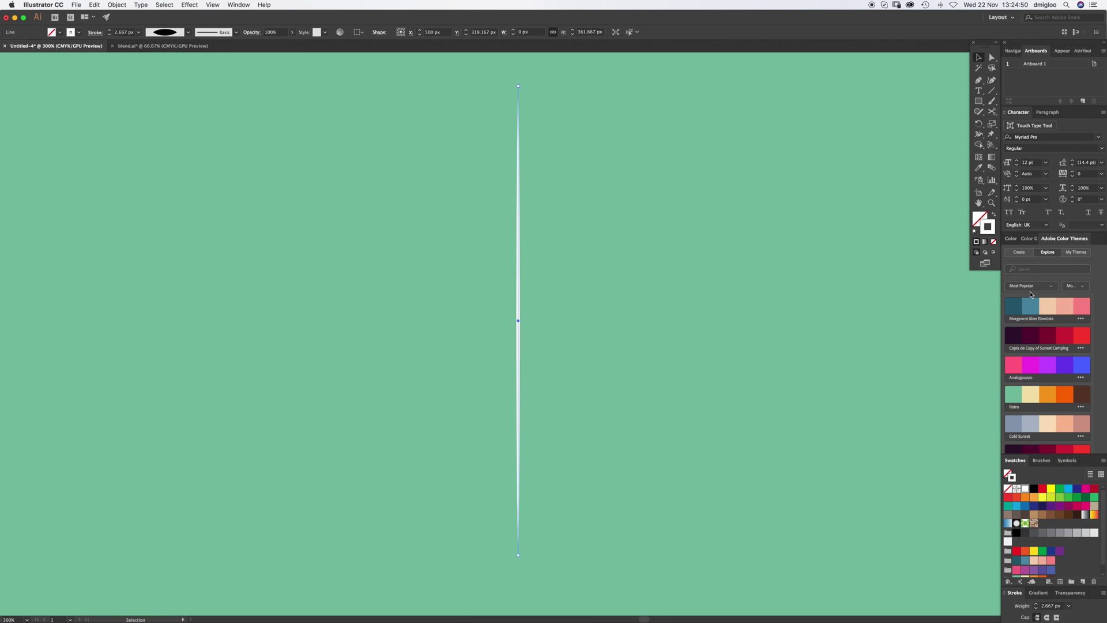
# - Cap the line's top end with a circle arrowhead in the Stroke panel
pyautogui.click(1008, 238)
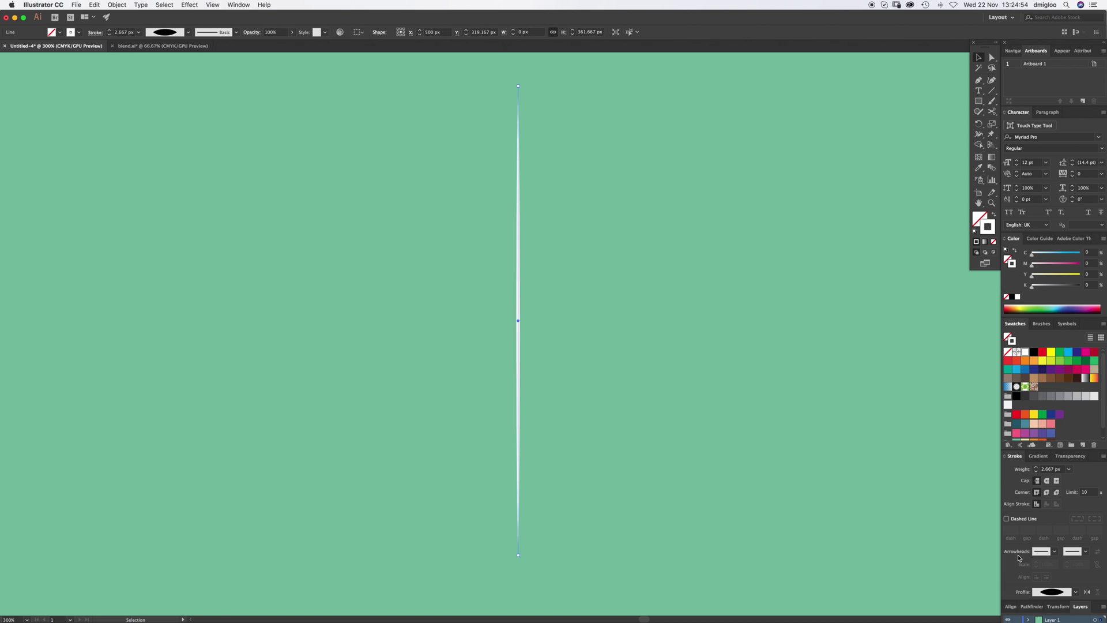
pyautogui.click(1103, 455)
pyautogui.click(1066, 545)
pyautogui.click(1086, 552)
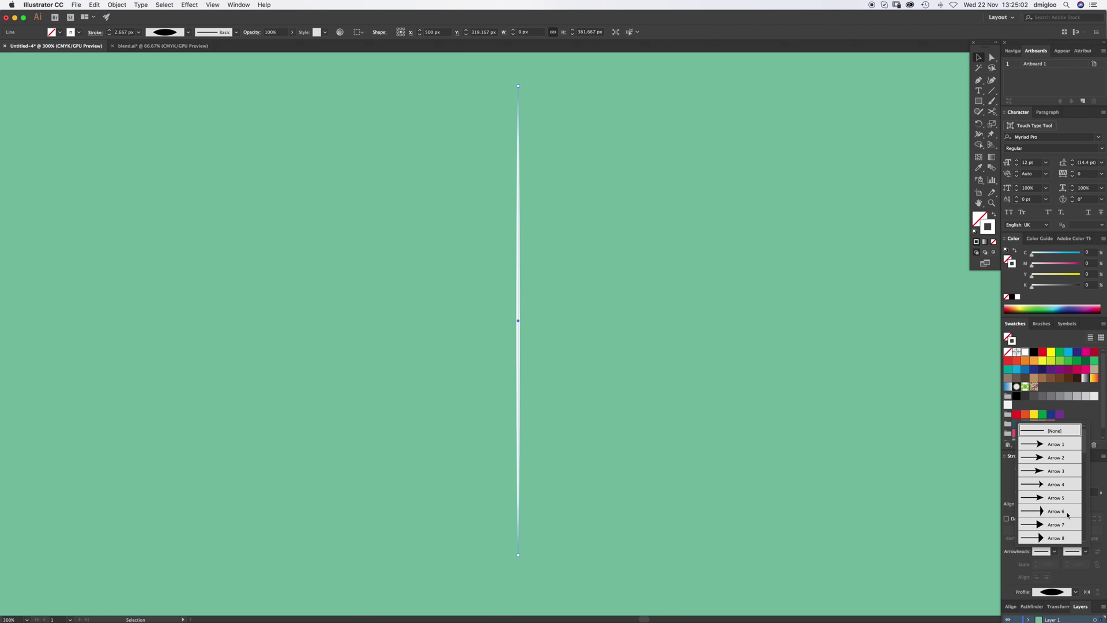
pyautogui.scroll(-7, 1067, 515)
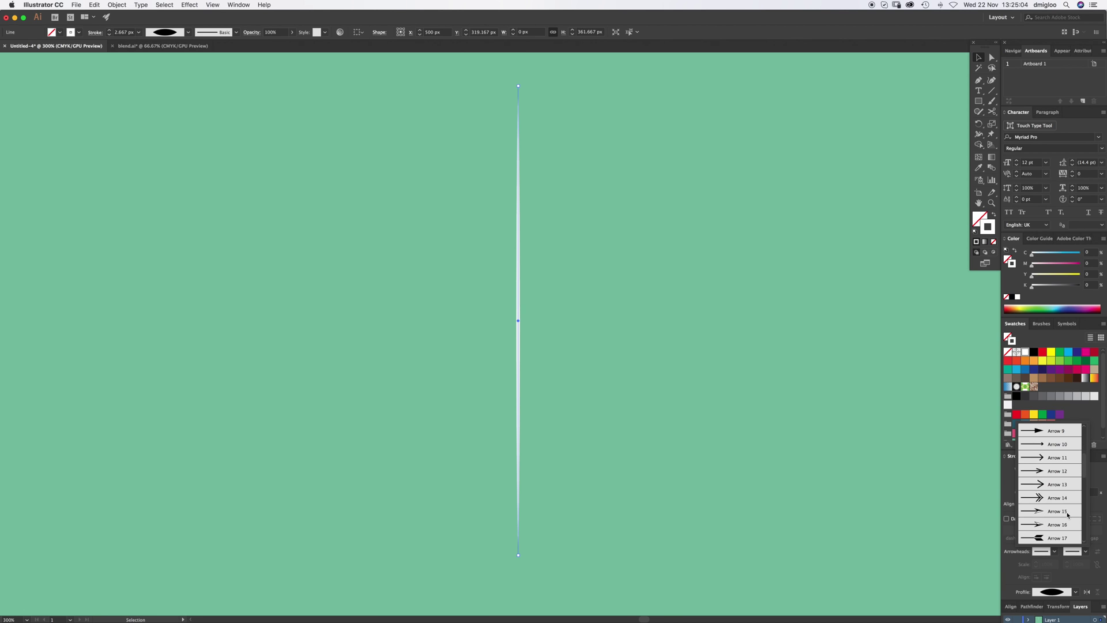
pyautogui.scroll(1, 1067, 515)
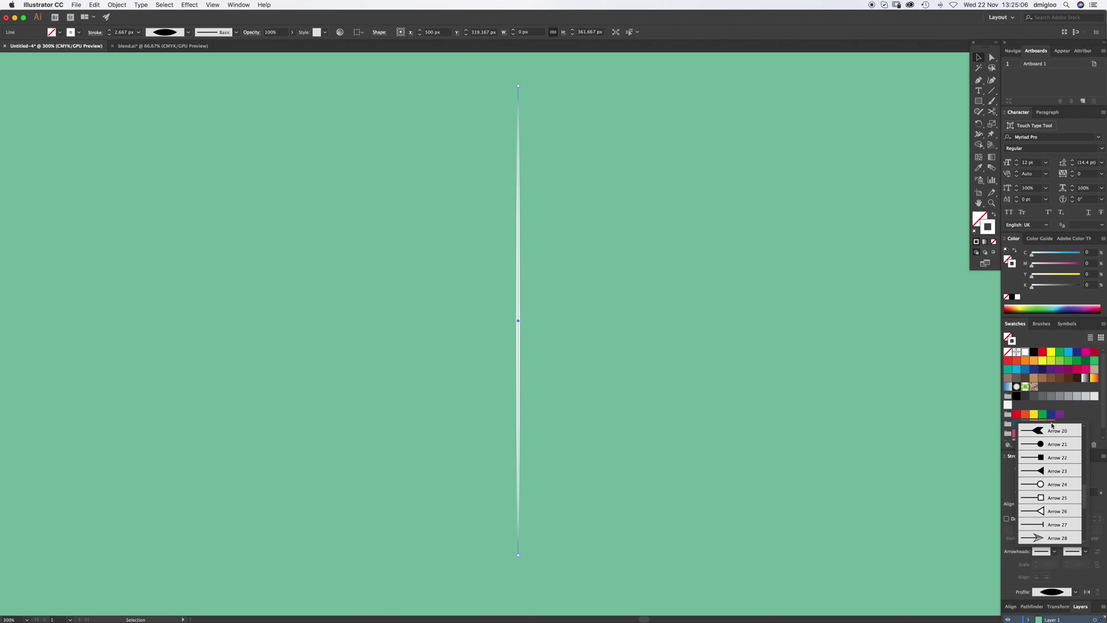
pyautogui.click(1059, 444)
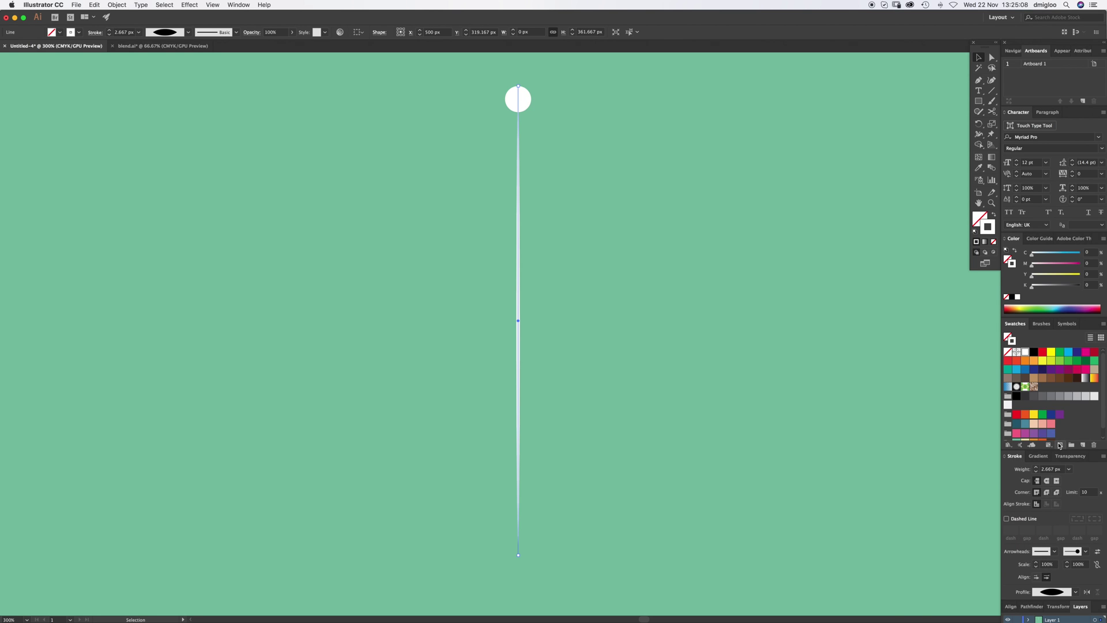
# - Shrink the end circle's scale down from 60%, then deselect and zoom out to 150%
pyautogui.click(1079, 564)
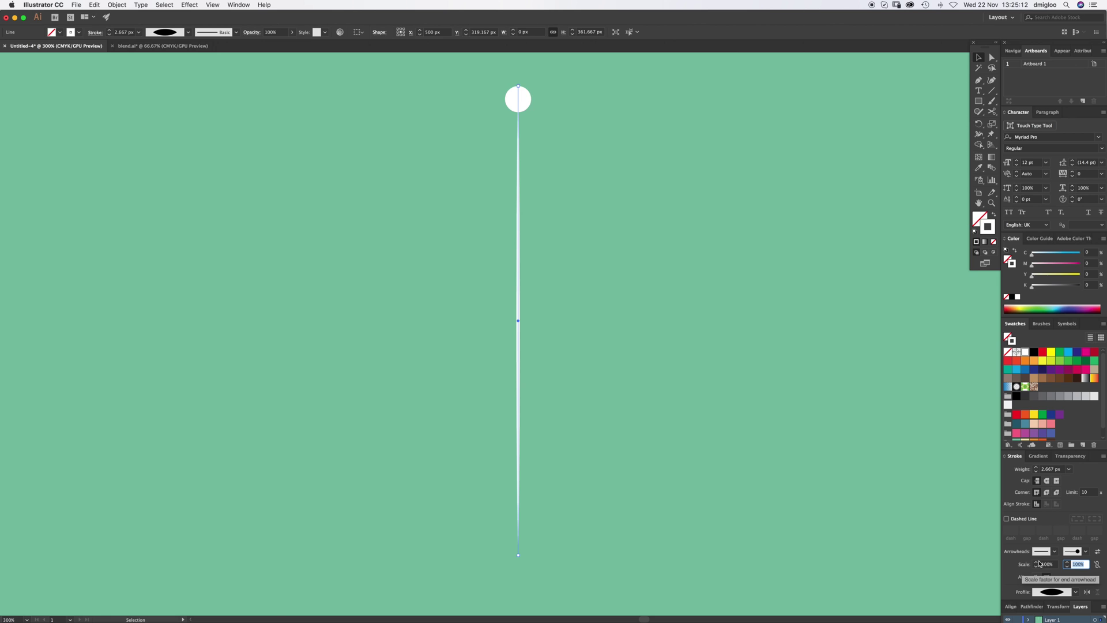
pyautogui.write('60')
pyautogui.press('Tab')
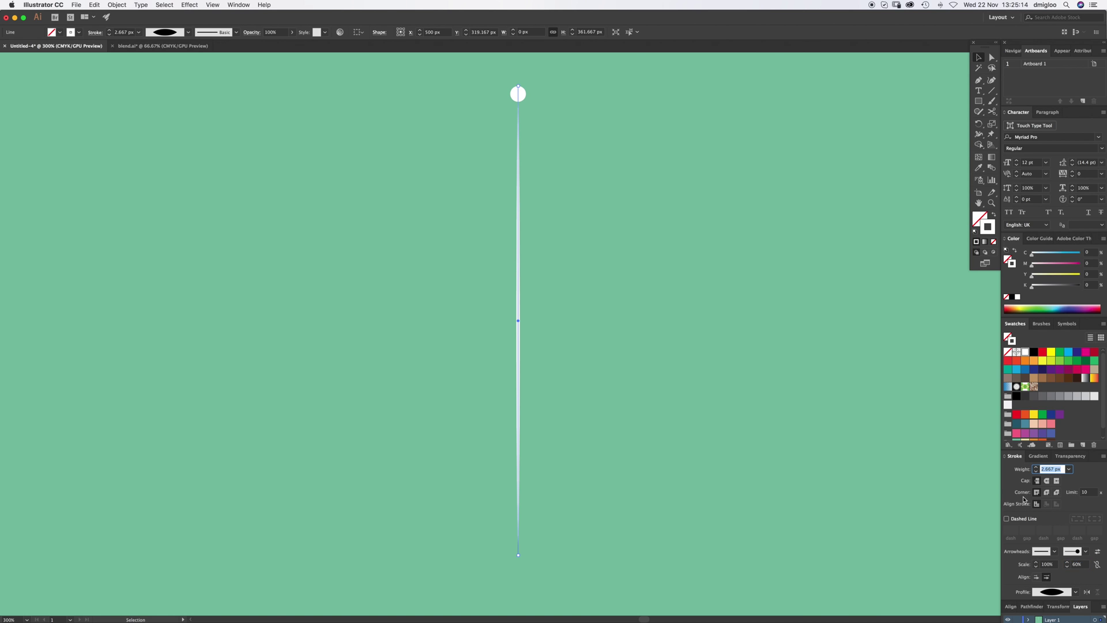
pyautogui.hotkey('shift', 'Tab')
pyautogui.press('Down')
pyautogui.press('Down')
pyautogui.press('Down')
pyautogui.press('Down')
pyautogui.press('Down')
pyautogui.press('Down')
pyautogui.press('Down')
pyautogui.press('Down')
pyautogui.press('Down')
pyautogui.press('Down')
pyautogui.press('Down')
pyautogui.press('Down')
pyautogui.press('Down')
pyautogui.press('Down')
pyautogui.click(642, 260)
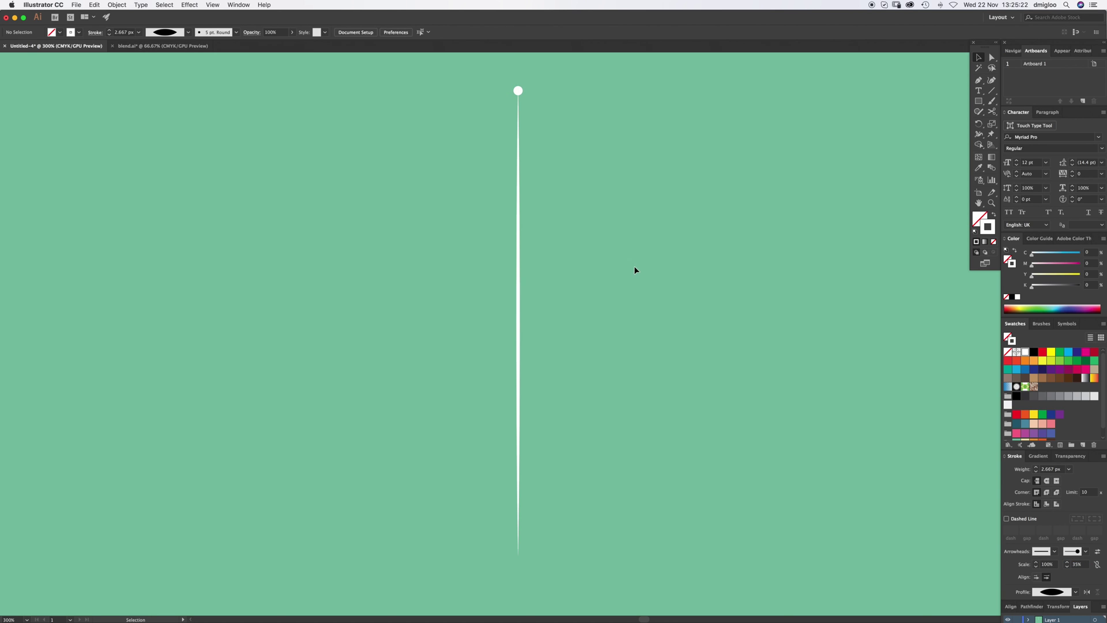
pyautogui.press('super+minus')
pyautogui.press('super+minus')
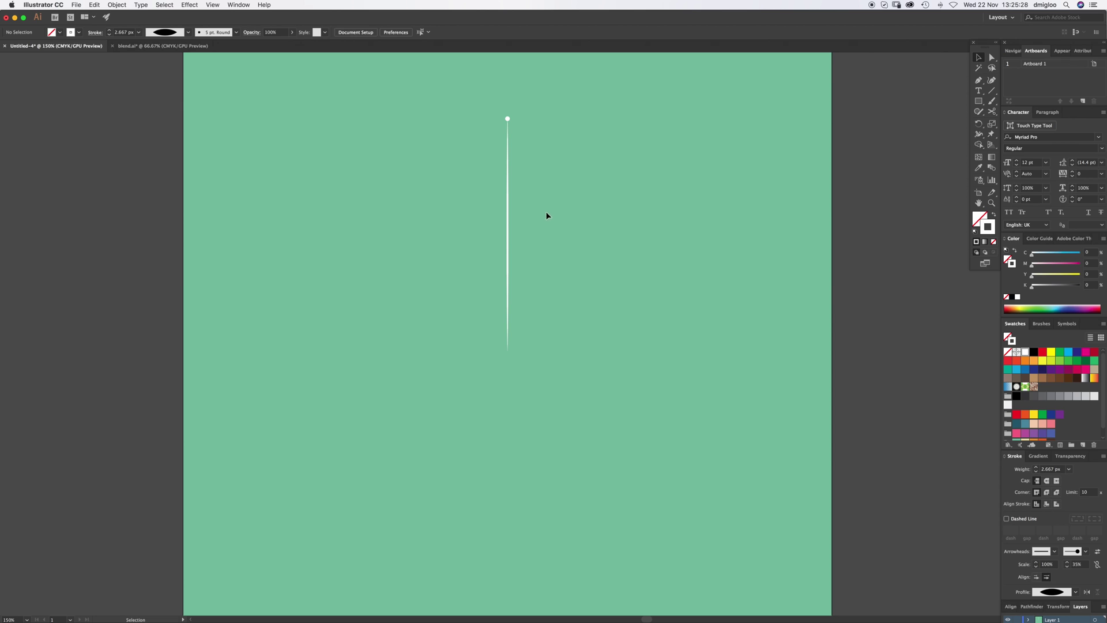
# - Alt-drag the dotted line's top anchor to make a copy angled slightly right
pyautogui.moveTo(564, 190); pyautogui.dragTo(487, 261)
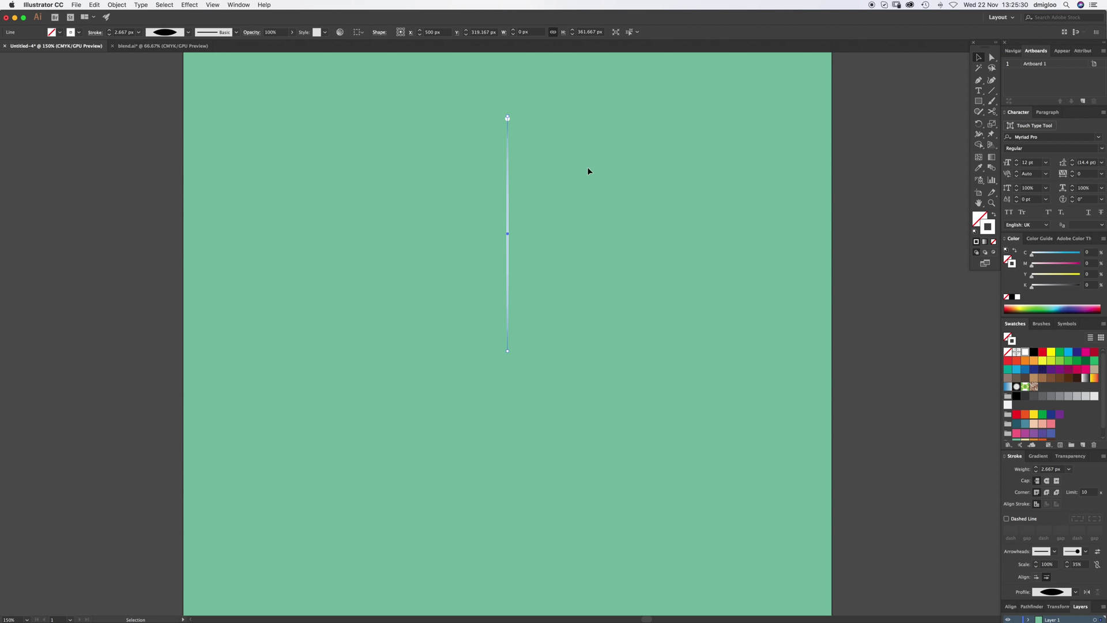
pyautogui.press('super')
pyautogui.press('a')
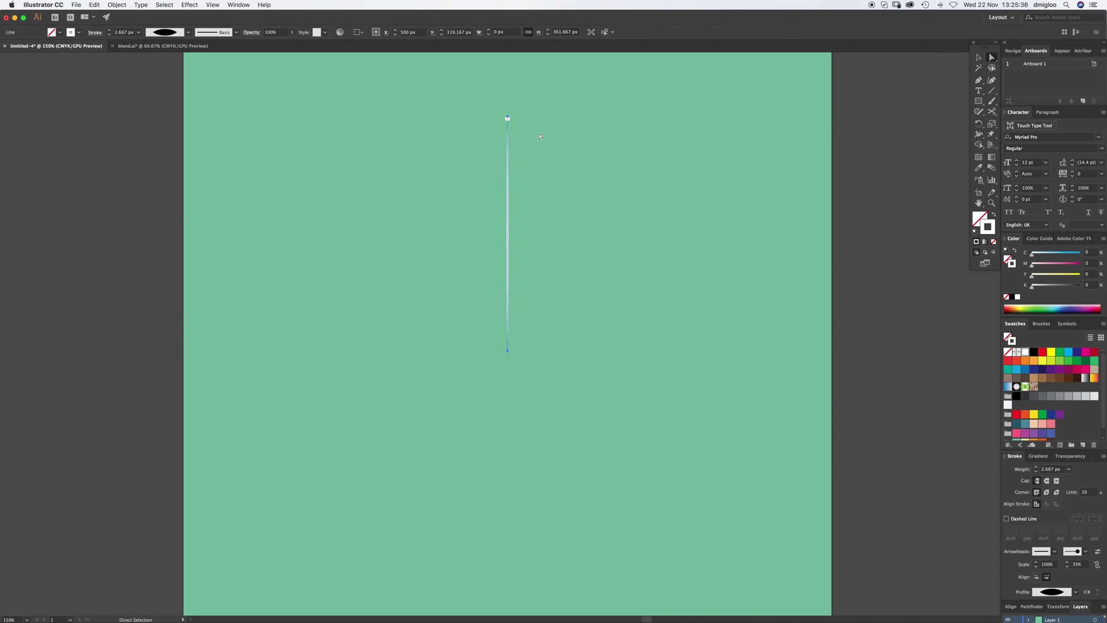
pyautogui.click(515, 105)
pyautogui.moveTo(509, 117)
pyautogui.mouseDown()
pyautogui.moveTo(615, 216)
pyautogui.moveTo(576, 161)
pyautogui.moveTo(517, 122)
pyautogui.moveTo(513, 133)
pyautogui.mouseUp()
pyautogui.click(513, 133)
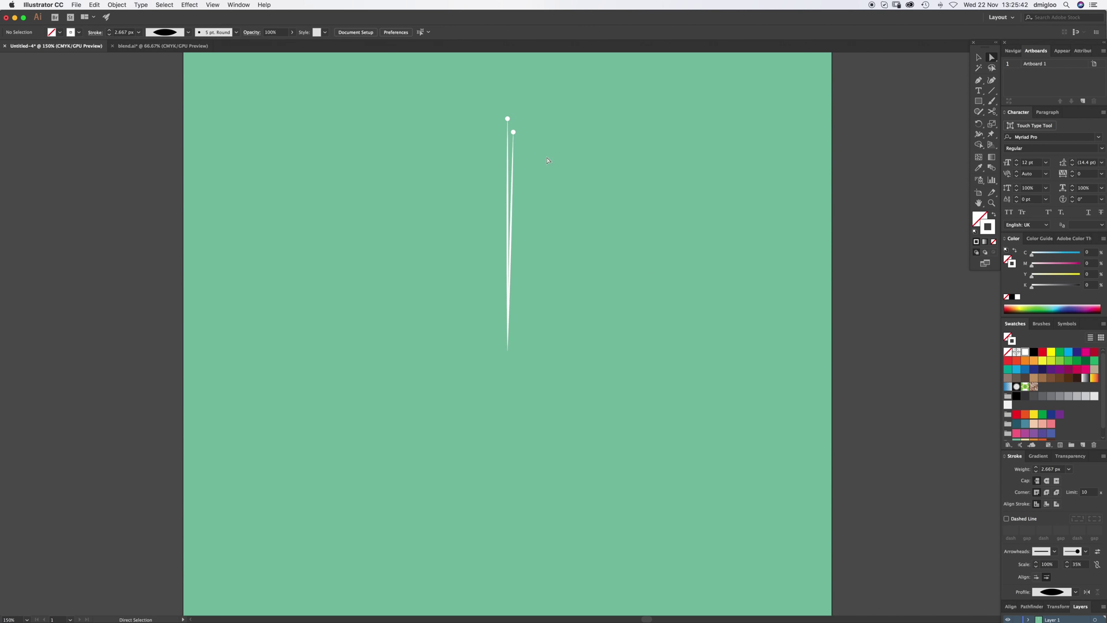
# - Zoom in to 200% and move the copy's tip further to the right
pyautogui.press('z')
pyautogui.click(542, 346)
pyautogui.moveTo(542, 346); pyautogui.dragTo(491, 258)
pyautogui.press('a')
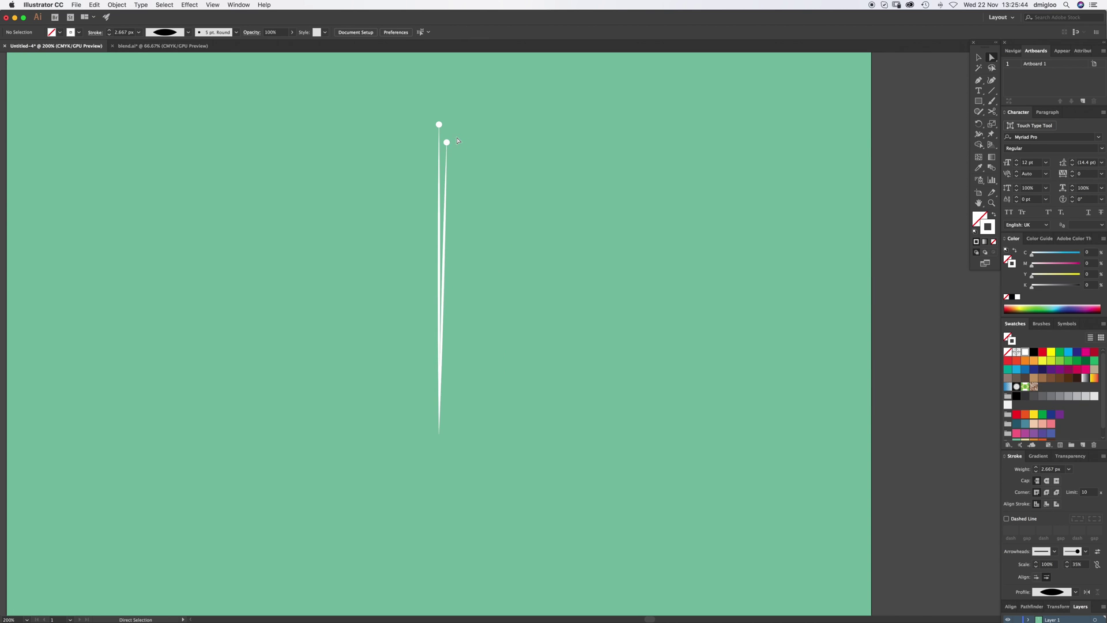
pyautogui.moveTo(452, 142); pyautogui.dragTo(466, 140)
pyautogui.click(485, 172)
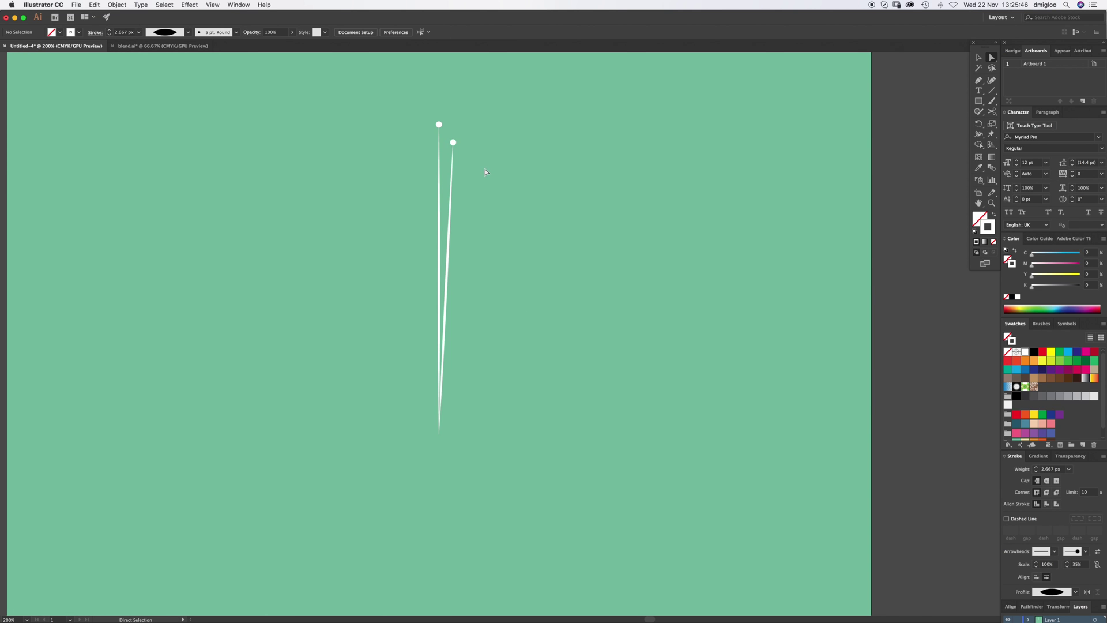
pyautogui.press('v')
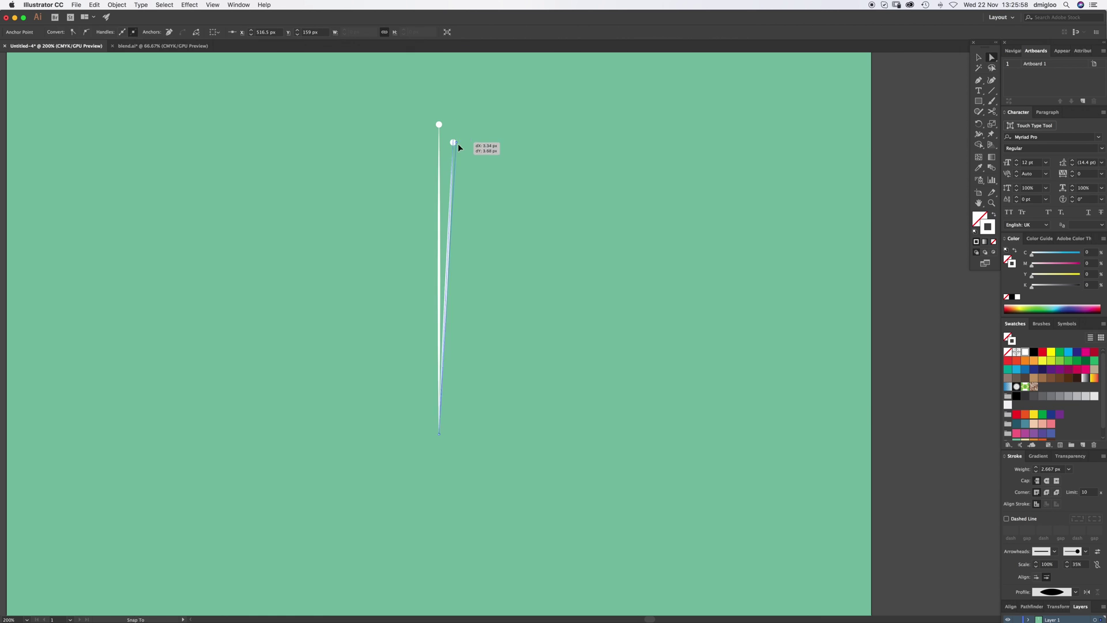
# - Fan out more line copies and rotate a copy around the base to widen the fan
pyautogui.moveTo(455, 146); pyautogui.dragTo(503, 86)
pyautogui.press('a')
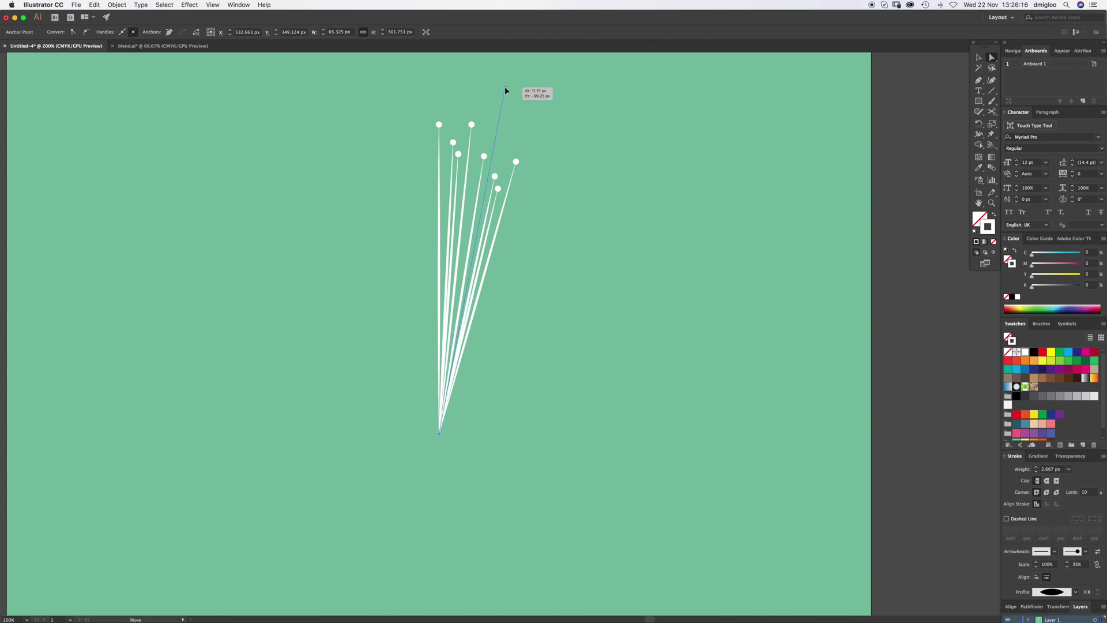
pyautogui.hotkey('ctrl', 'a')
pyautogui.press('r')
pyautogui.moveTo(507, 162); pyautogui.dragTo(599, 124)
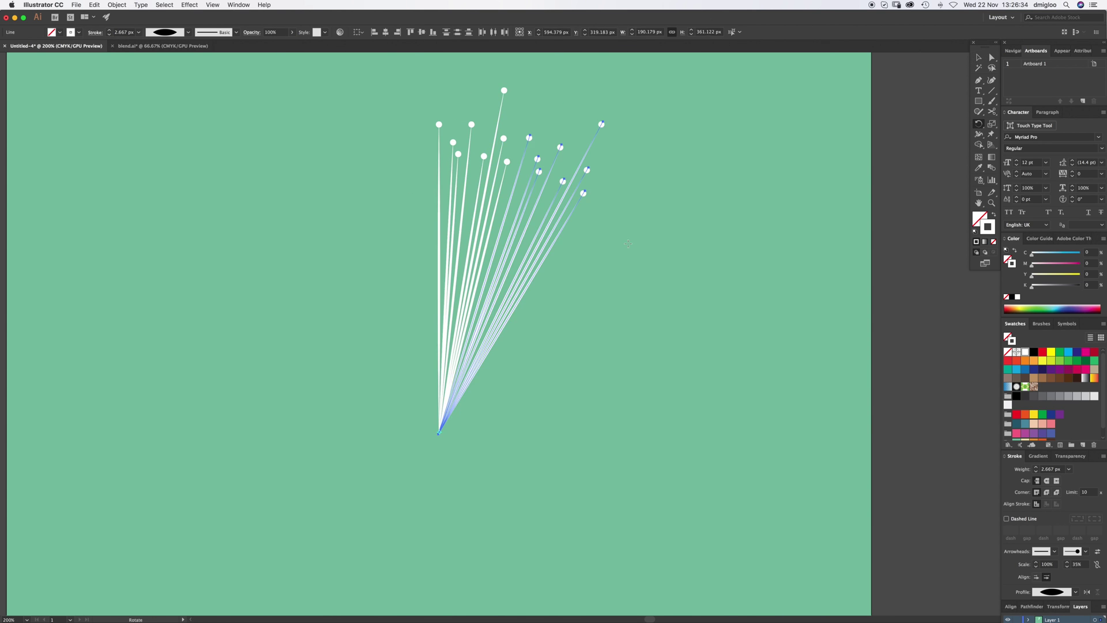
pyautogui.press('a')
pyautogui.moveTo(543, 147); pyautogui.dragTo(681, 174)
# - Adjust a dotted tip and rotate a copy of the fan about 30° down toward horizontal
pyautogui.hotkey('ctrl', 'a')
pyautogui.press('r')
pyautogui.press('a')
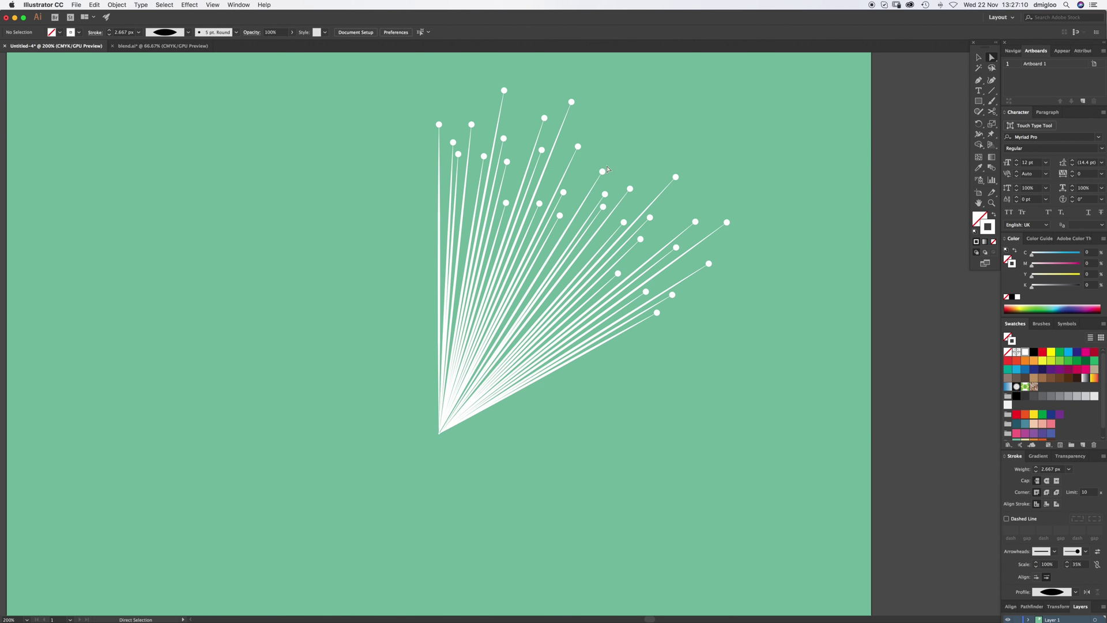
pyautogui.moveTo(603, 171); pyautogui.dragTo(628, 122)
pyautogui.hotkey('ctrl', 'a')
pyautogui.press('r')
pyautogui.moveTo(676, 170); pyautogui.dragTo(776, 328)
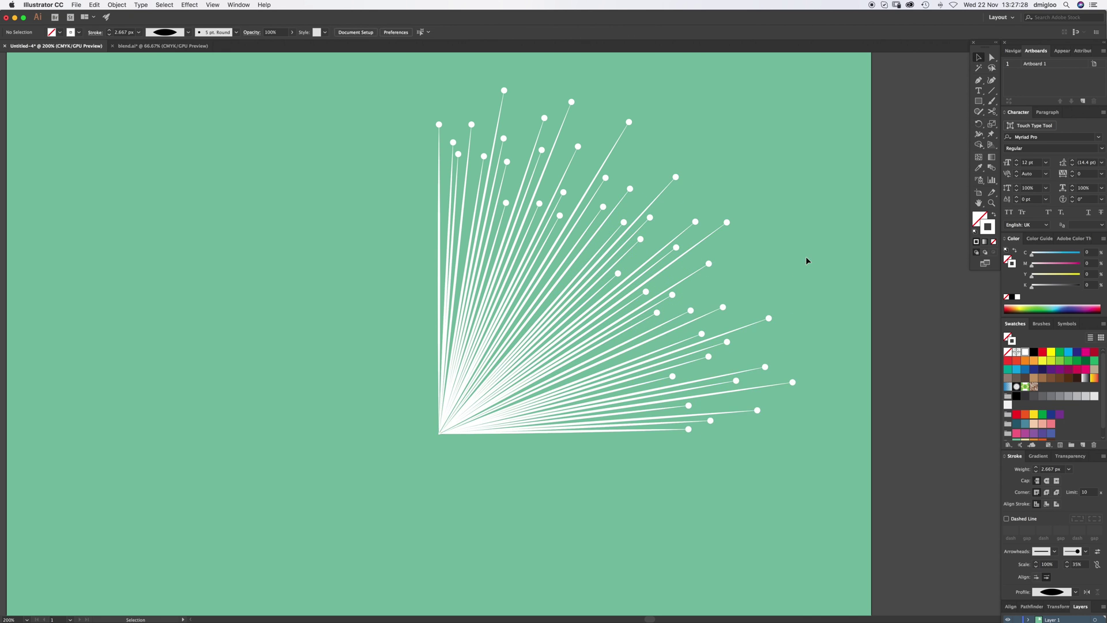
pyautogui.press('v')
pyautogui.click(458, 490)
# - Enlarge the end dots on eight selected fan lines by raising their arrowhead scale
pyautogui.press('a')
pyautogui.click(471, 125)
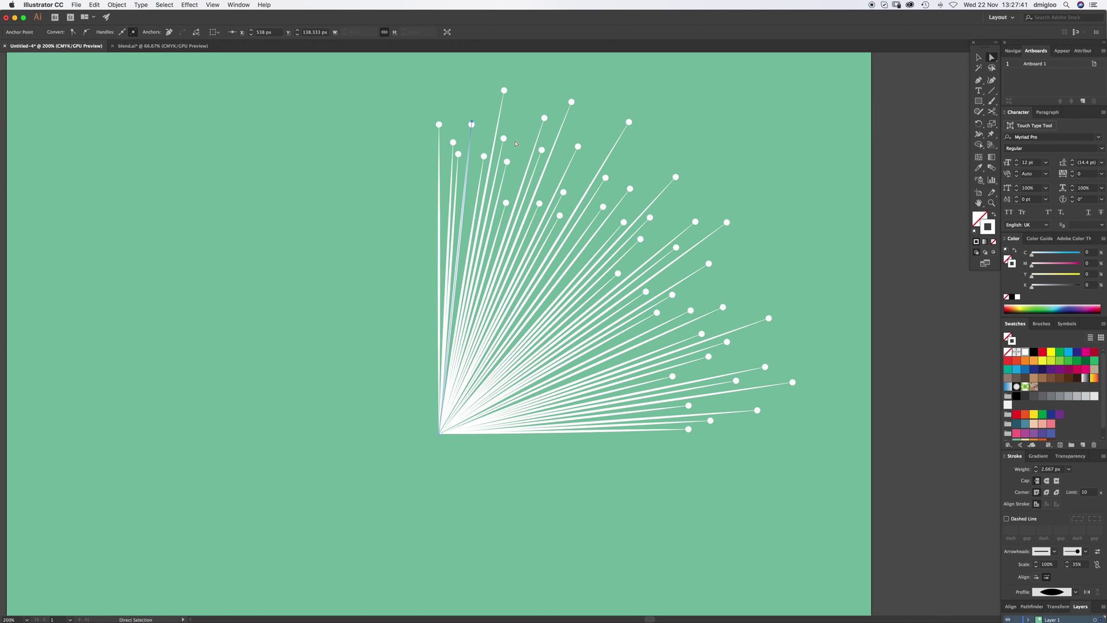
pyautogui.keyDown('shift'); pyautogui.click(507, 162); pyautogui.keyUp('shift')
pyautogui.keyDown('shift'); pyautogui.click(563, 192); pyautogui.keyUp('shift')
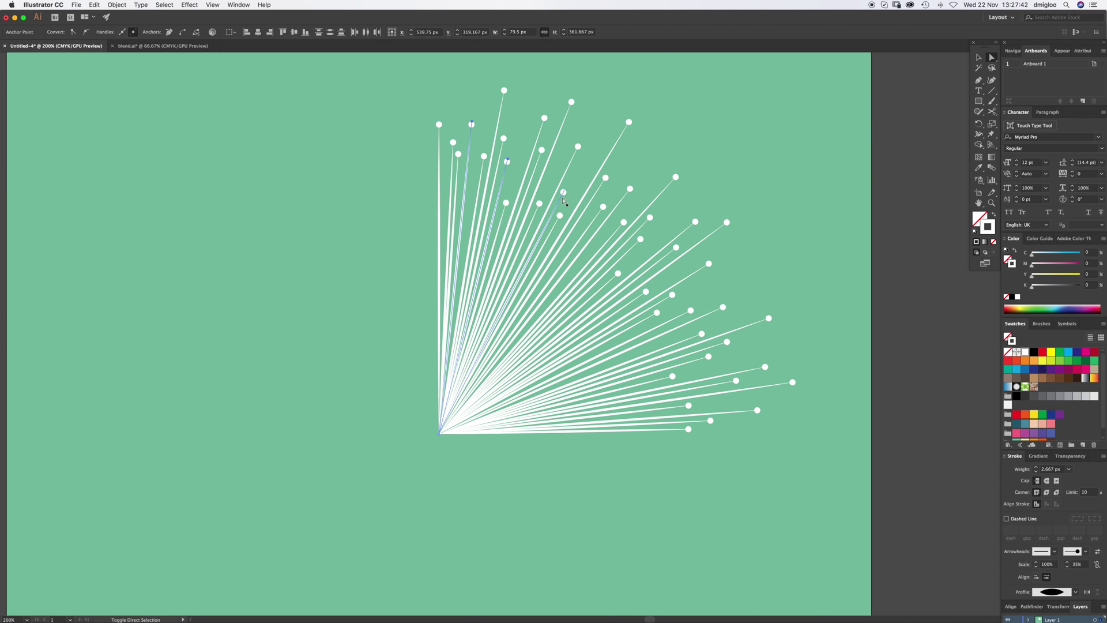
pyautogui.keyDown('shift'); pyautogui.click(624, 222); pyautogui.keyUp('shift')
pyautogui.keyDown('shift'); pyautogui.click(630, 188); pyautogui.keyUp('shift')
pyautogui.keyDown('shift'); pyautogui.click(708, 263); pyautogui.keyUp('shift')
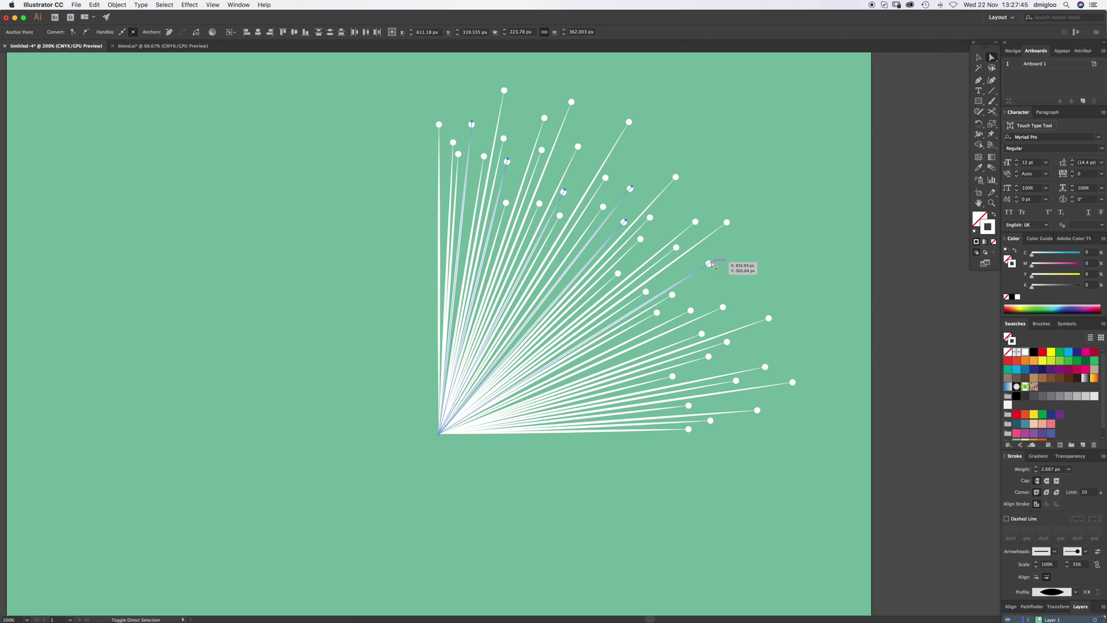
pyautogui.keyDown('shift'); pyautogui.click(702, 333); pyautogui.keyUp('shift')
pyautogui.keyDown('shift'); pyautogui.click(670, 377); pyautogui.keyUp('shift')
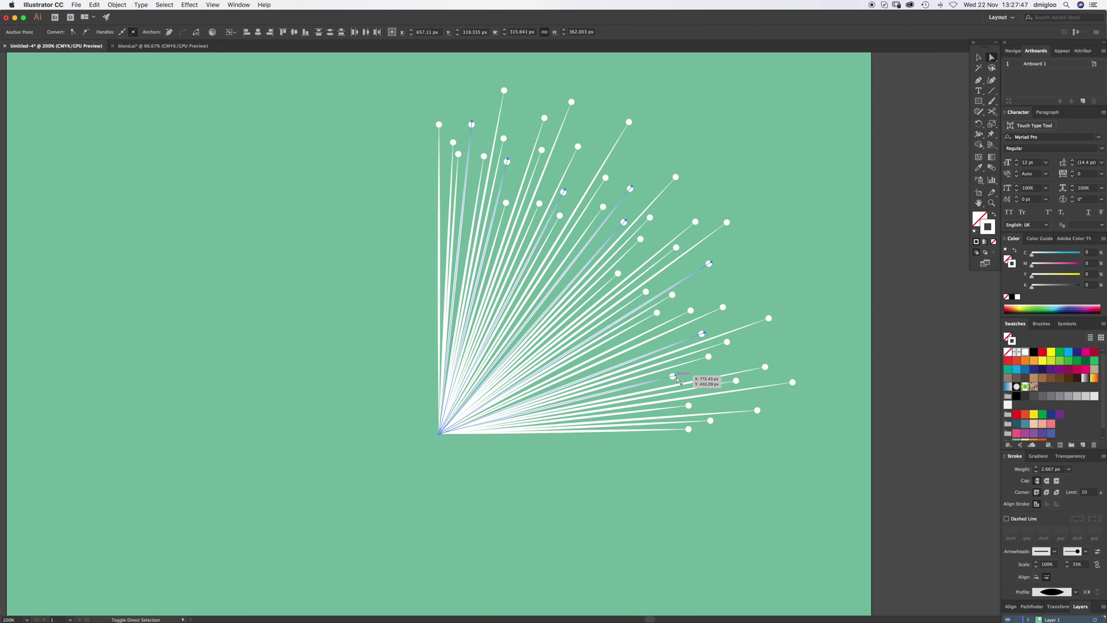
pyautogui.click(1070, 565)
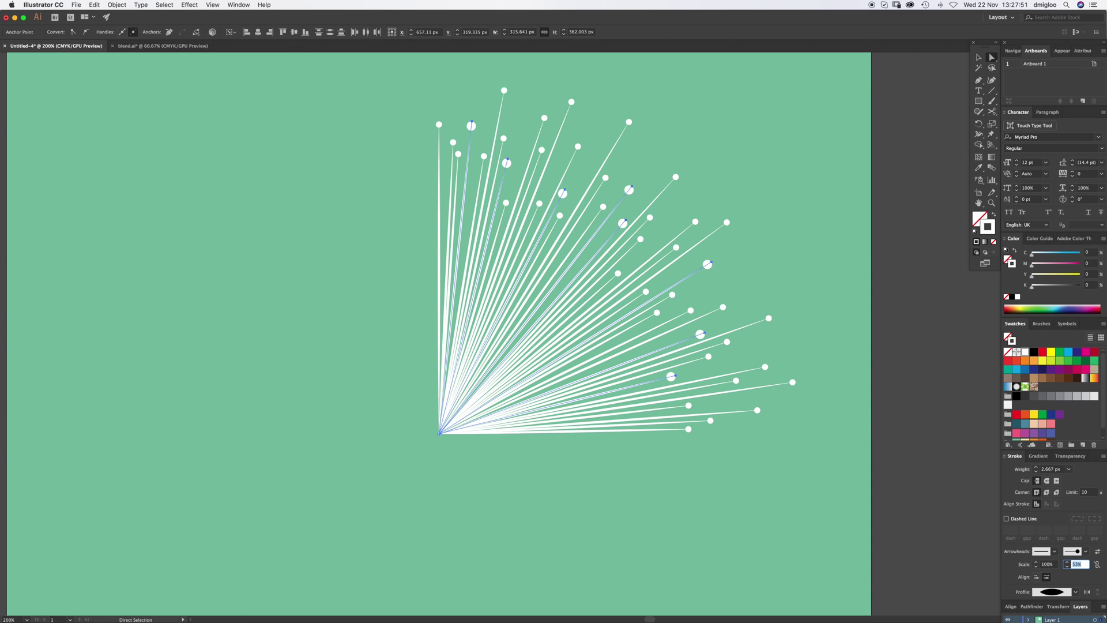
pyautogui.press('Up')
pyautogui.press('Up')
pyautogui.press('Up')
pyautogui.press('Up')
pyautogui.press('Up')
pyautogui.press('Up')
pyautogui.press('Up')
pyautogui.press('Up')
pyautogui.press('Up')
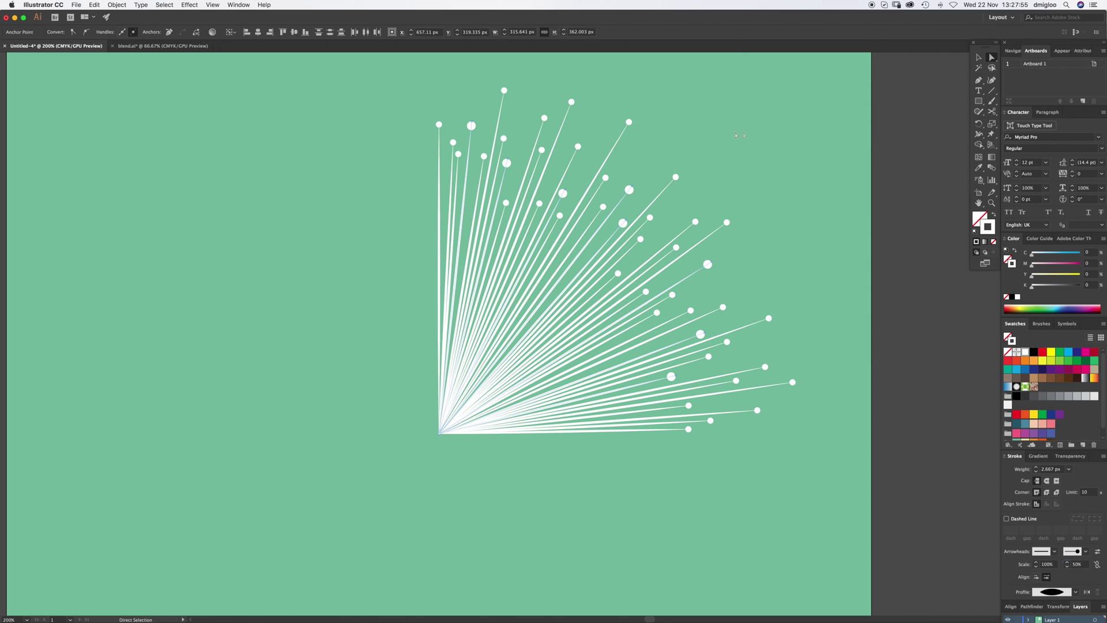
# - Shrink the end dots on six other fan lines by lowering their arrowhead scale
pyautogui.click(629, 121)
pyautogui.keyDown('shift'); pyautogui.click(578, 146); pyautogui.keyUp('shift')
pyautogui.keyDown('shift'); pyautogui.click(655, 275); pyautogui.keyUp('shift')
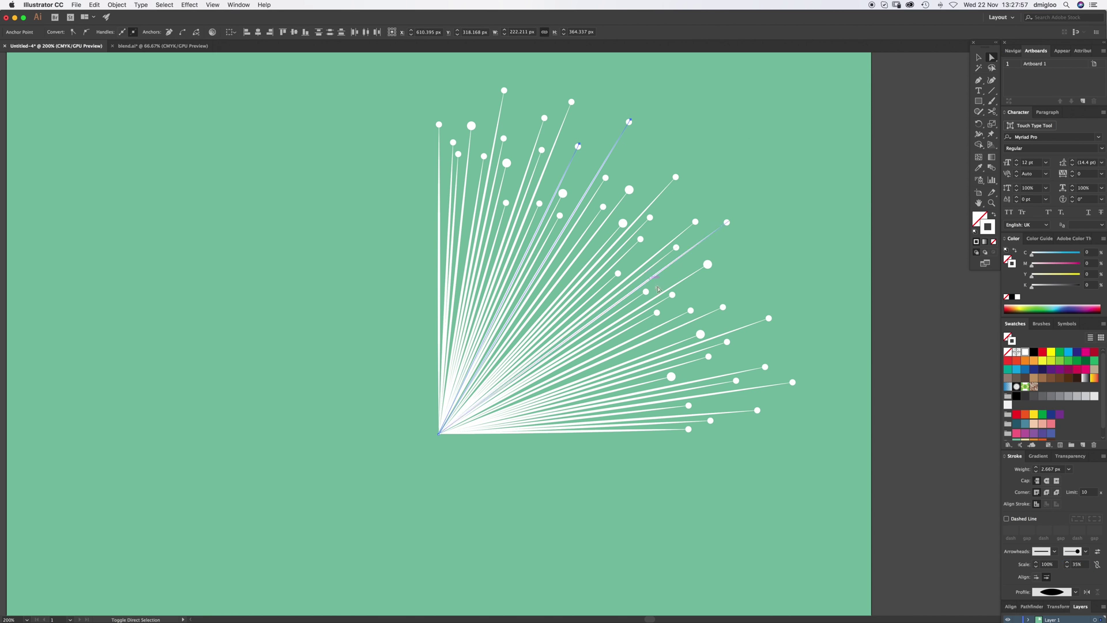
pyautogui.keyDown('shift'); pyautogui.click(647, 291); pyautogui.keyUp('shift')
pyautogui.keyDown('shift'); pyautogui.click(709, 357); pyautogui.keyUp('shift')
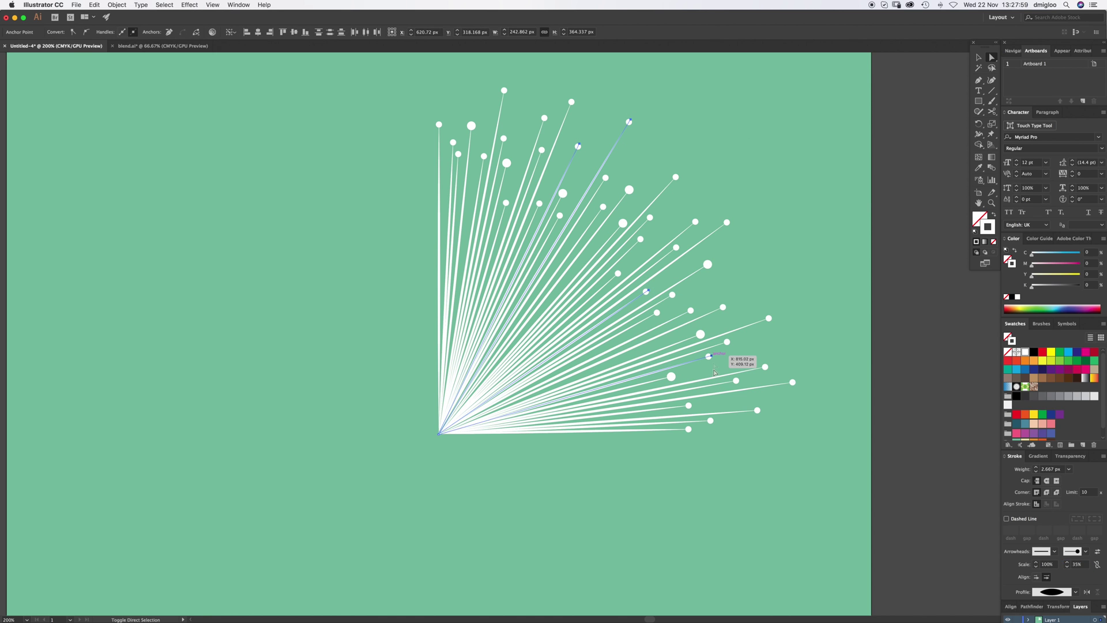
pyautogui.keyDown('shift'); pyautogui.click(711, 420); pyautogui.keyUp('shift')
pyautogui.click(1078, 564)
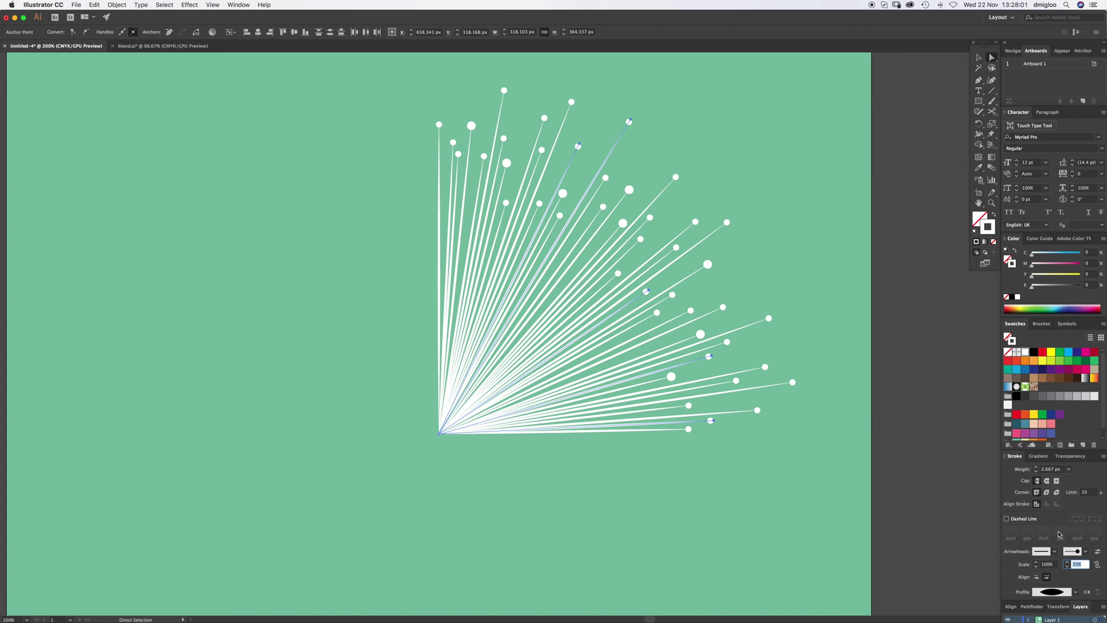
pyautogui.press('Down')
# - Move one fan line up and right, nudge another dot, and select the lines at the base
pyautogui.click(820, 217)
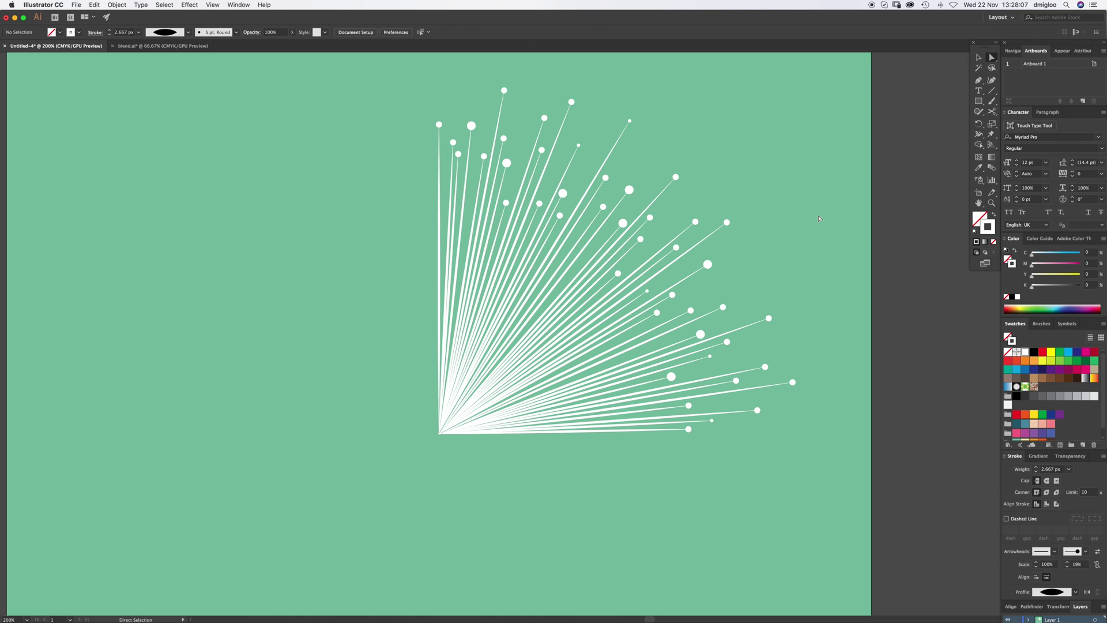
pyautogui.moveTo(555, 208); pyautogui.dragTo(592, 136)
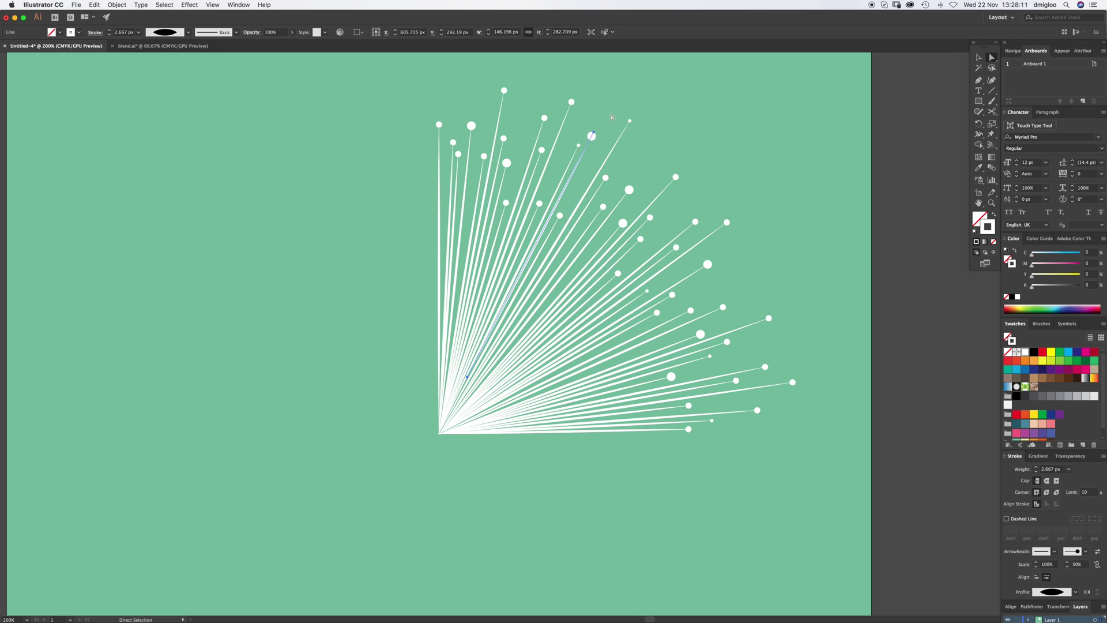
pyautogui.click(743, 229)
pyautogui.press('v')
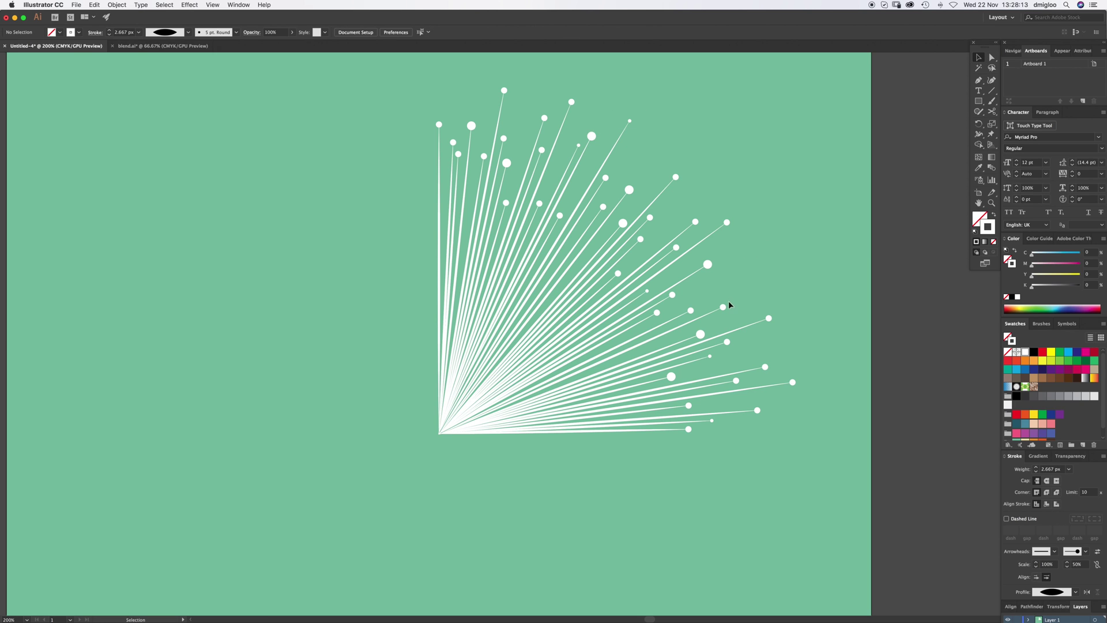
pyautogui.moveTo(724, 306); pyautogui.dragTo(731, 308)
pyautogui.click(751, 293)
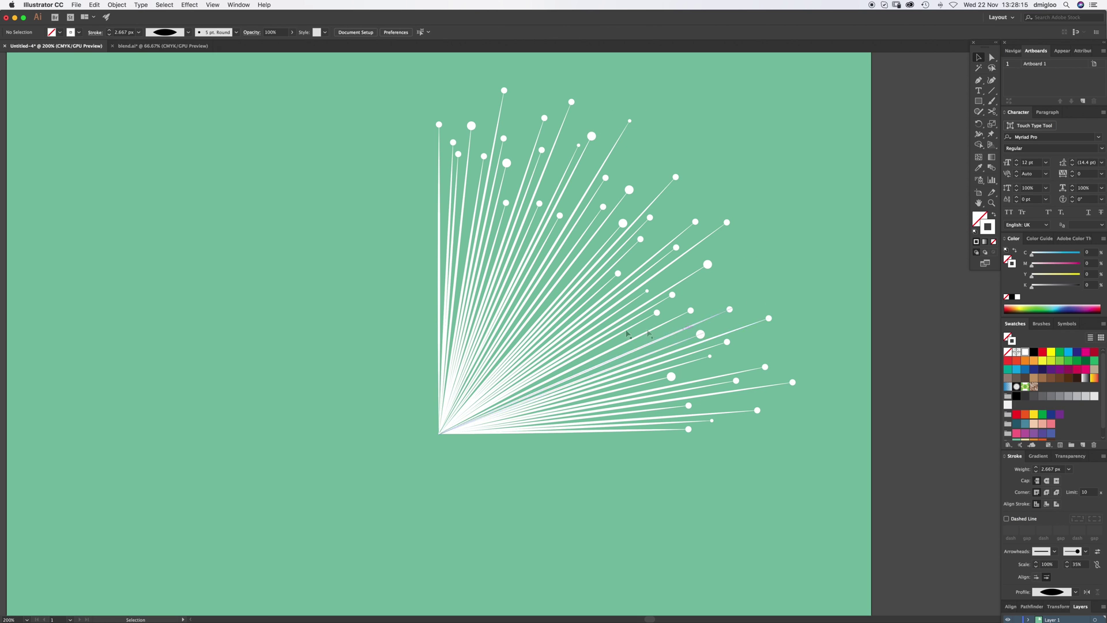
pyautogui.press('super+minus')
pyautogui.moveTo(575, 274); pyautogui.dragTo(433, 321)
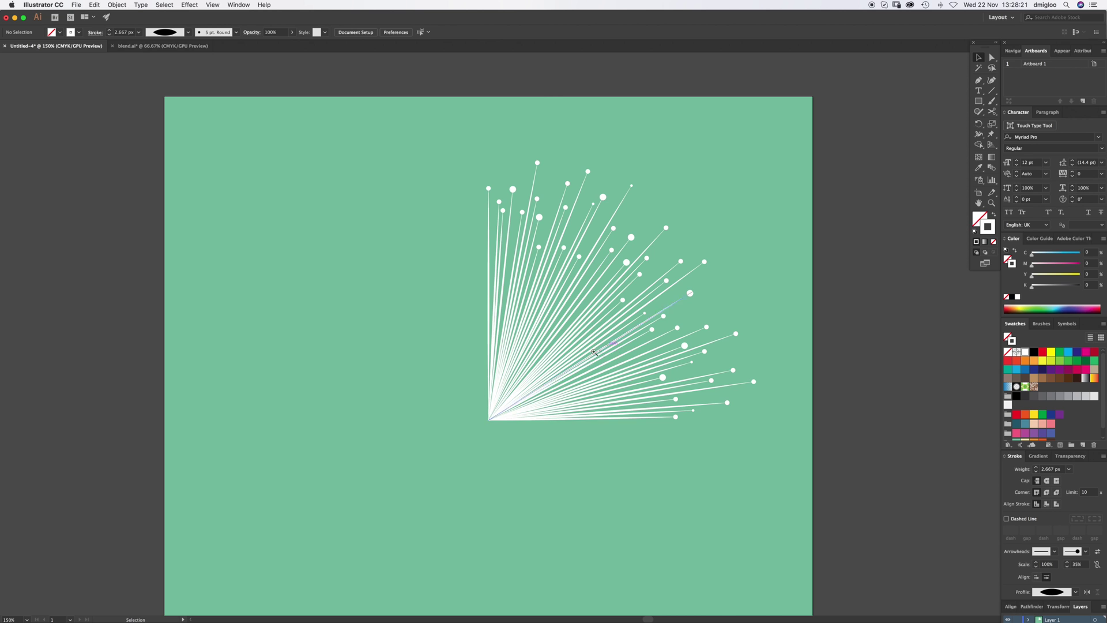
pyautogui.press('super+plus')
# - Set the stroke weight of the lines meeting at the fan's base to 1.5 px
pyautogui.press('a')
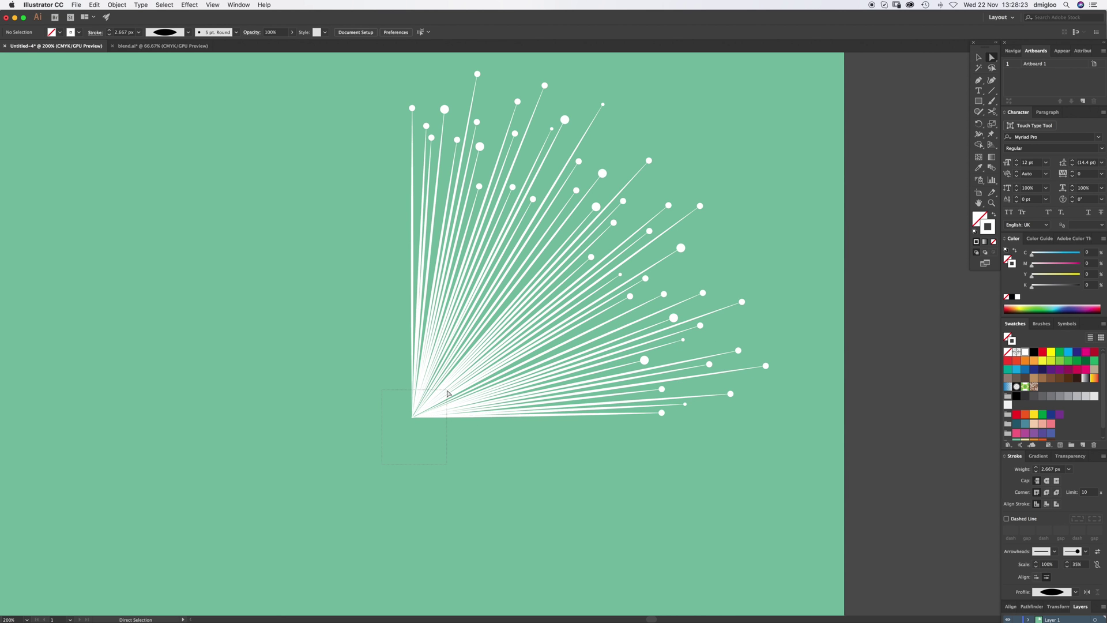
pyautogui.moveTo(447, 393); pyautogui.dragTo(429, 447)
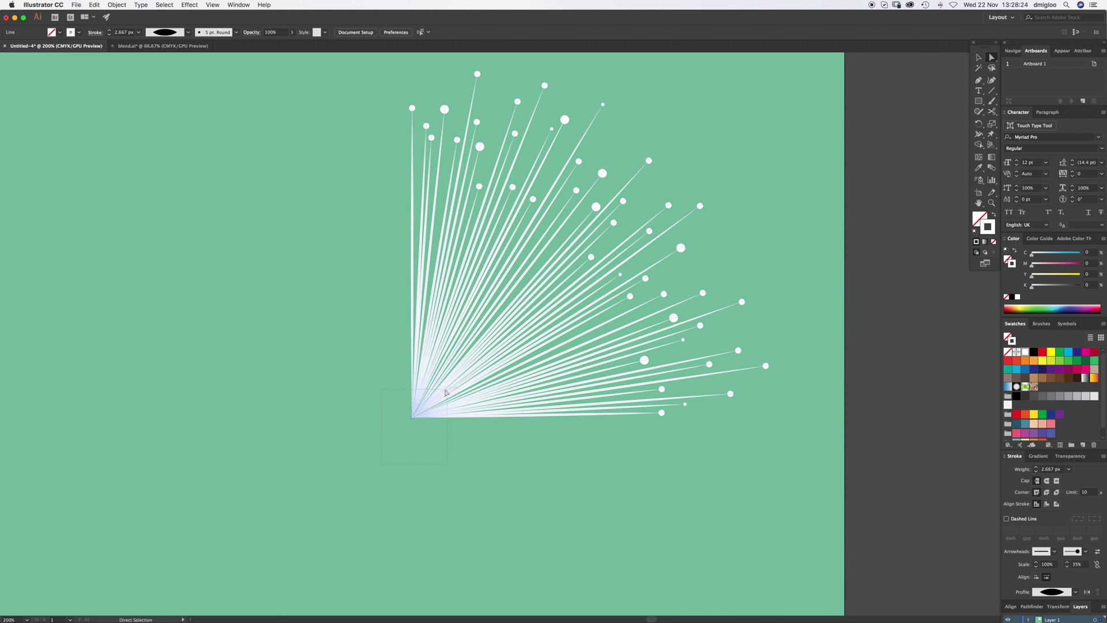
pyautogui.click(1037, 472)
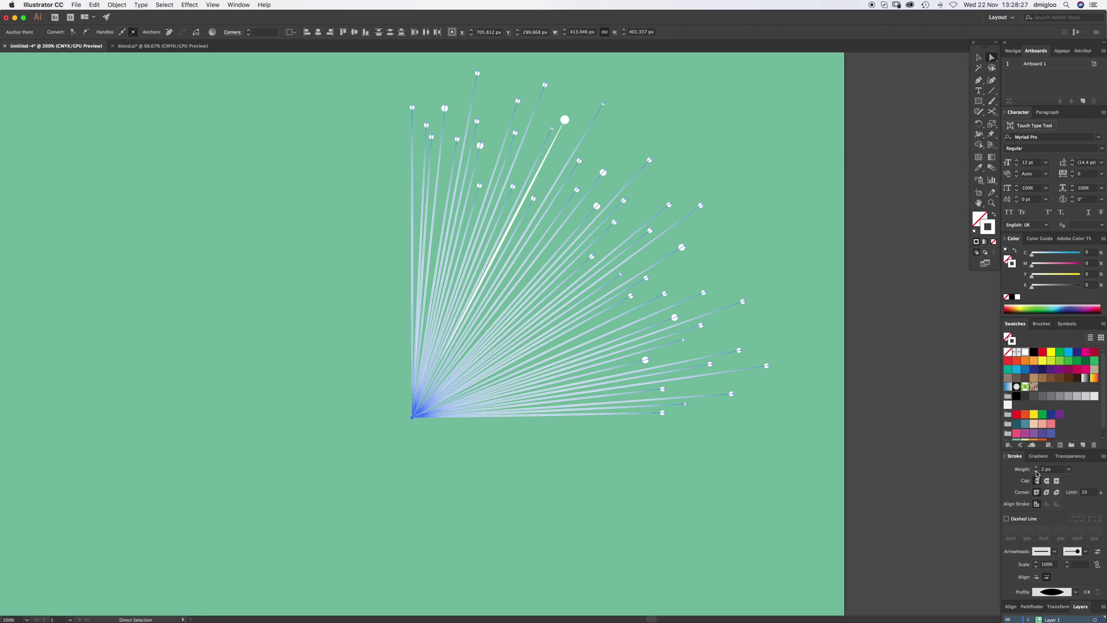
pyautogui.click(1046, 469)
pyautogui.write('1.5')
pyautogui.press('Return')
# - Give the one thicker fan line a 1.5 px stroke weight as well
pyautogui.press('v')
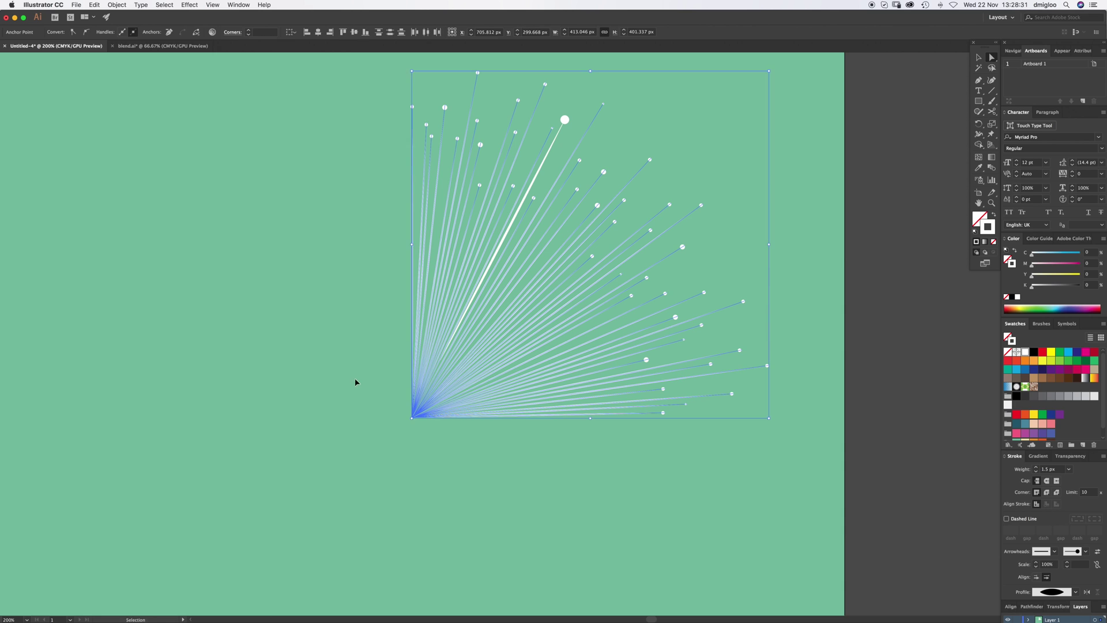
pyautogui.click(357, 383)
pyautogui.click(553, 147)
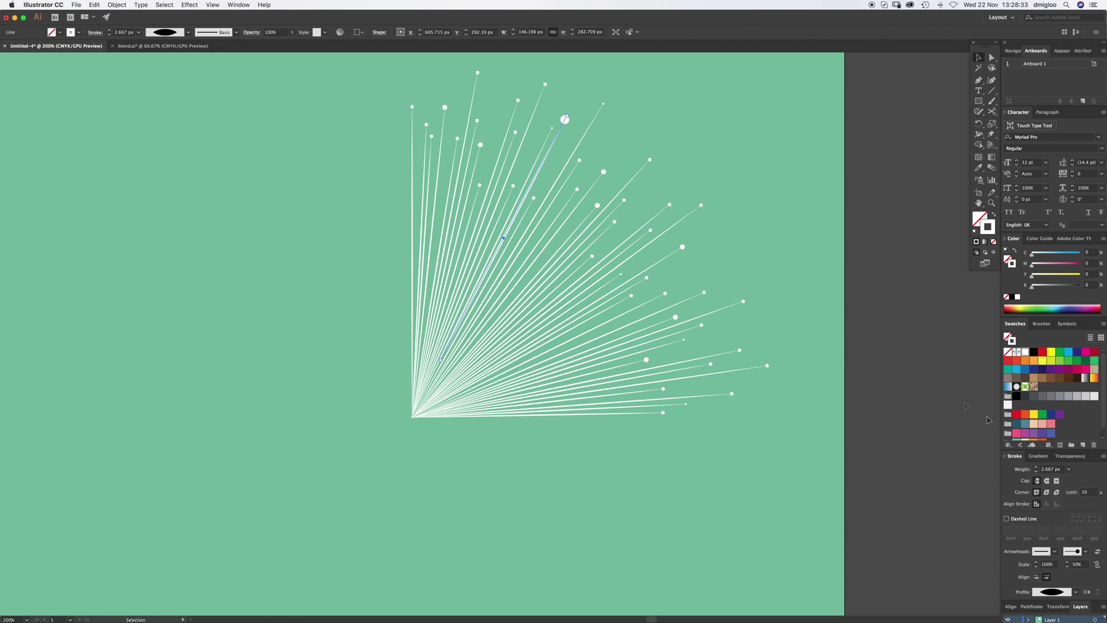
pyautogui.click(1051, 468)
pyautogui.write('1.5')
pyautogui.press('Return')
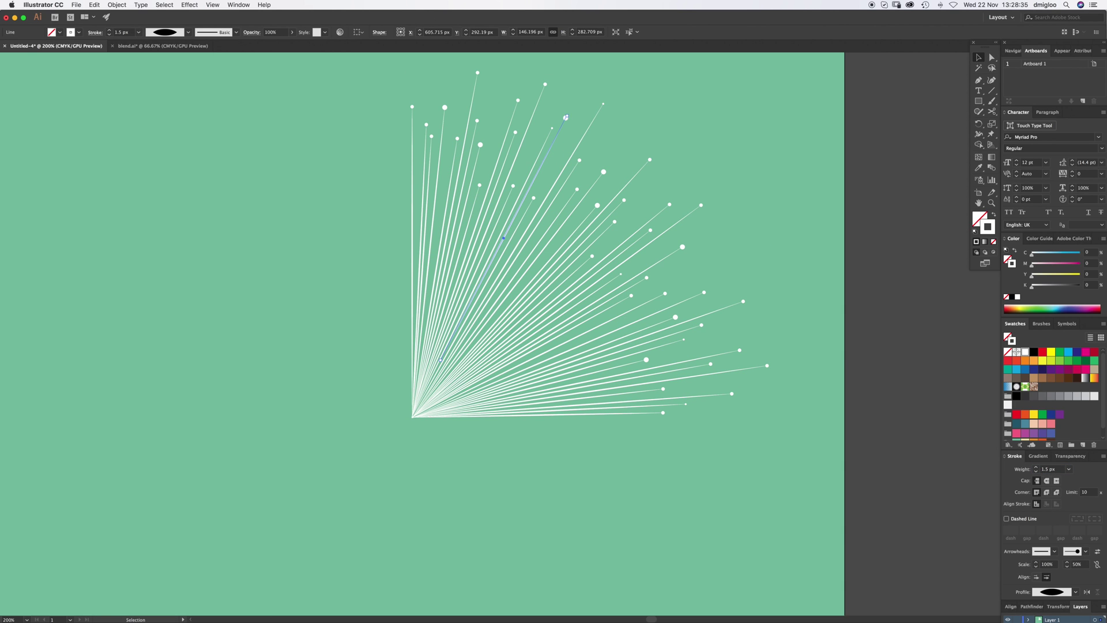
pyautogui.click(342, 378)
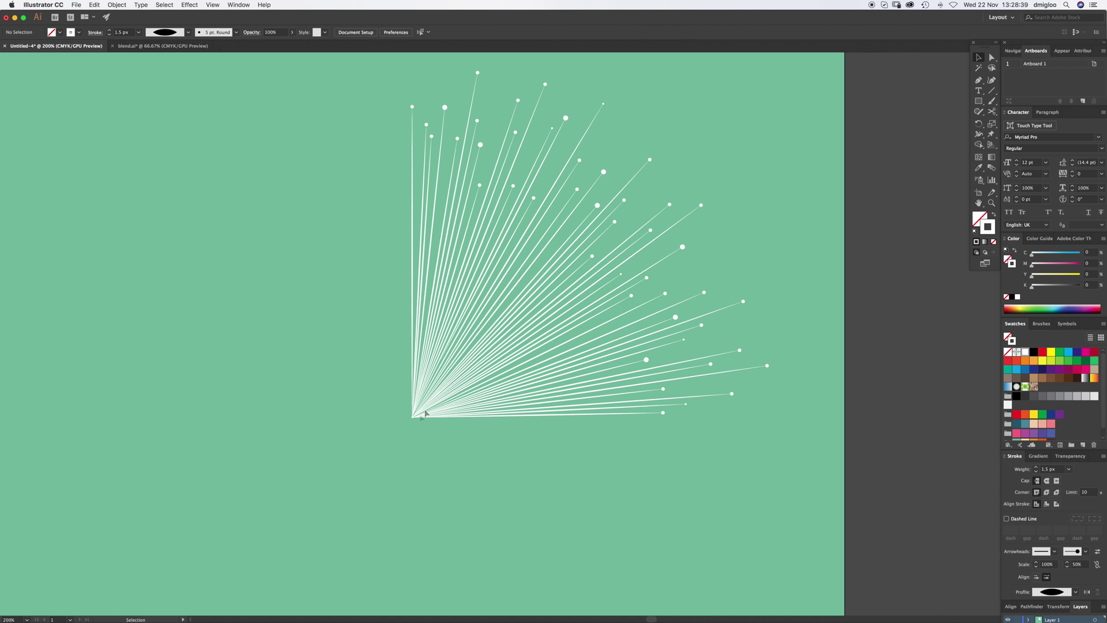
# - Drag one fan line's end anchor further outward to lengthen it
pyautogui.press('a')
pyautogui.click(632, 295)
pyautogui.moveTo(633, 296); pyautogui.dragTo(676, 274)
pyautogui.click(734, 264)
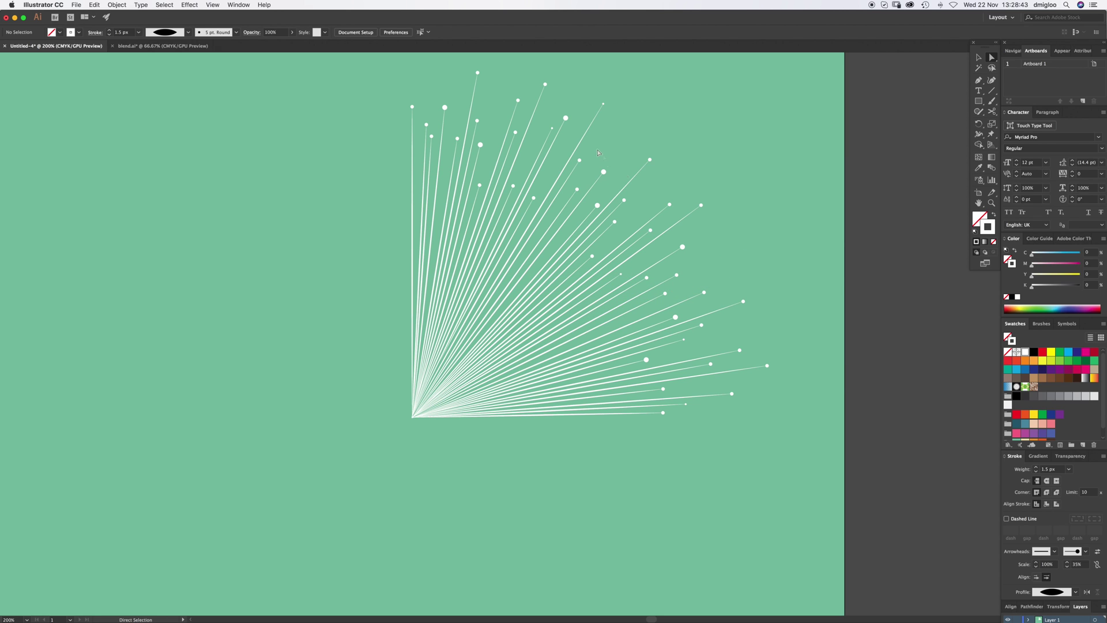
# - Set the end-dot scale of four upper fan lines to 36%
pyautogui.click(579, 161)
pyautogui.keyDown('shift'); pyautogui.click(552, 128); pyautogui.keyUp('shift')
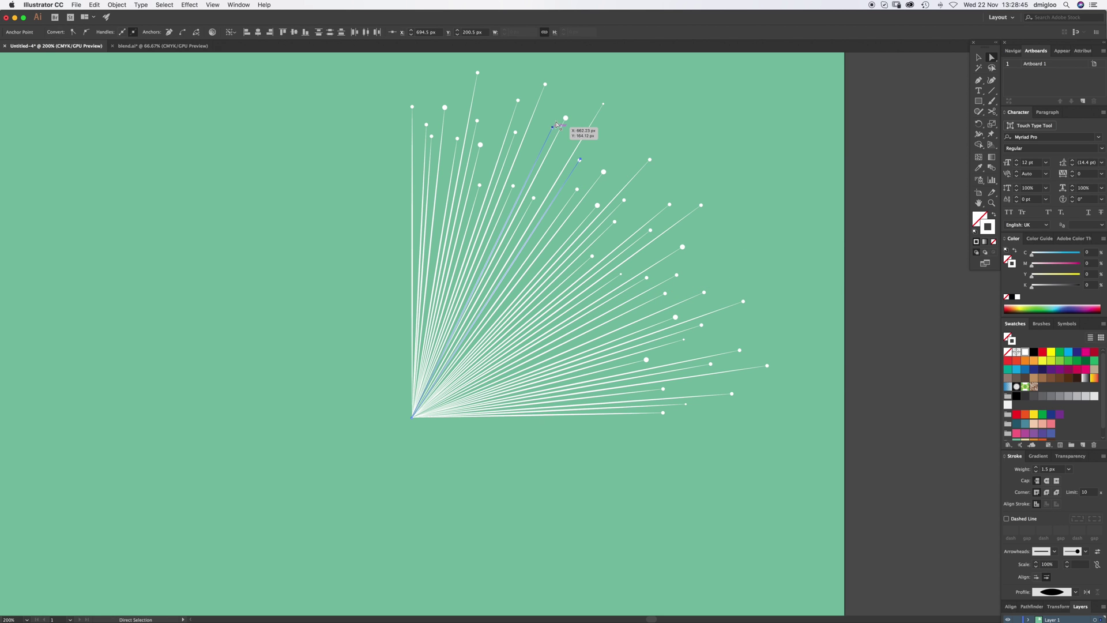
pyautogui.keyDown('shift'); pyautogui.click(477, 73); pyautogui.keyUp('shift')
pyautogui.keyDown('shift'); pyautogui.click(432, 136); pyautogui.keyUp('shift')
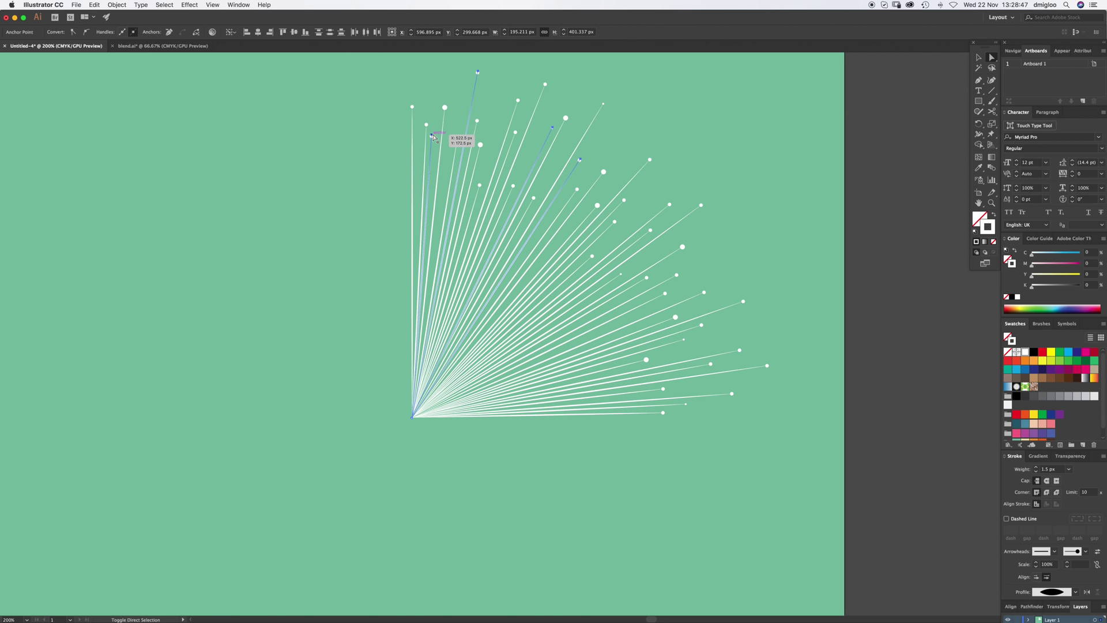
pyautogui.write('36')
pyautogui.press('Return')
pyautogui.click(784, 170)
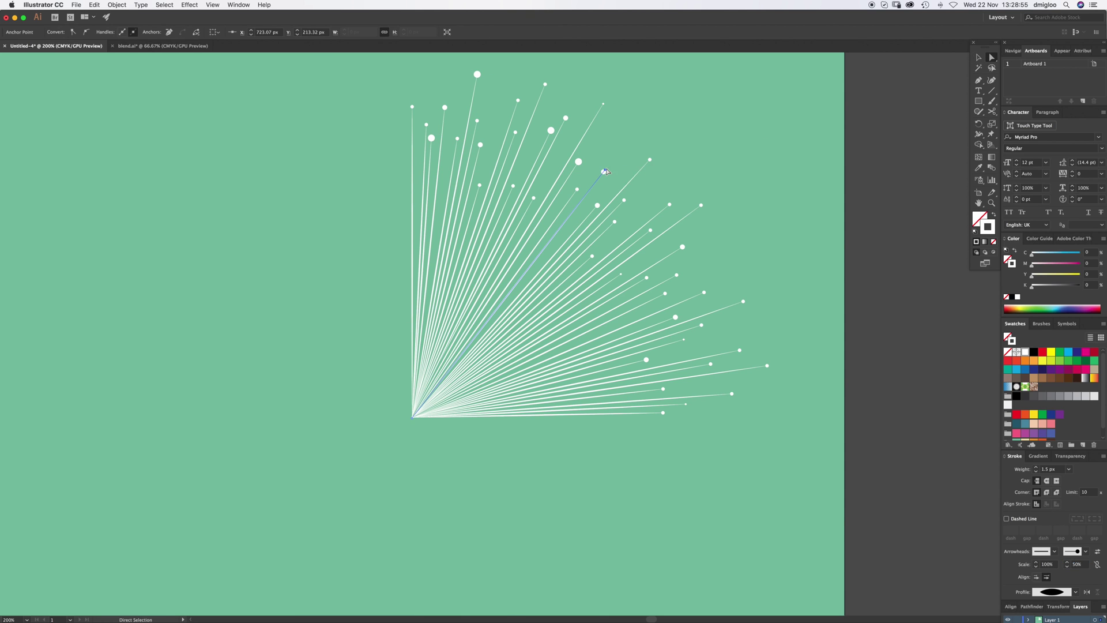
# - Select the whole dotted fan and rotate a copy about -110° around its base point
pyautogui.press('v')
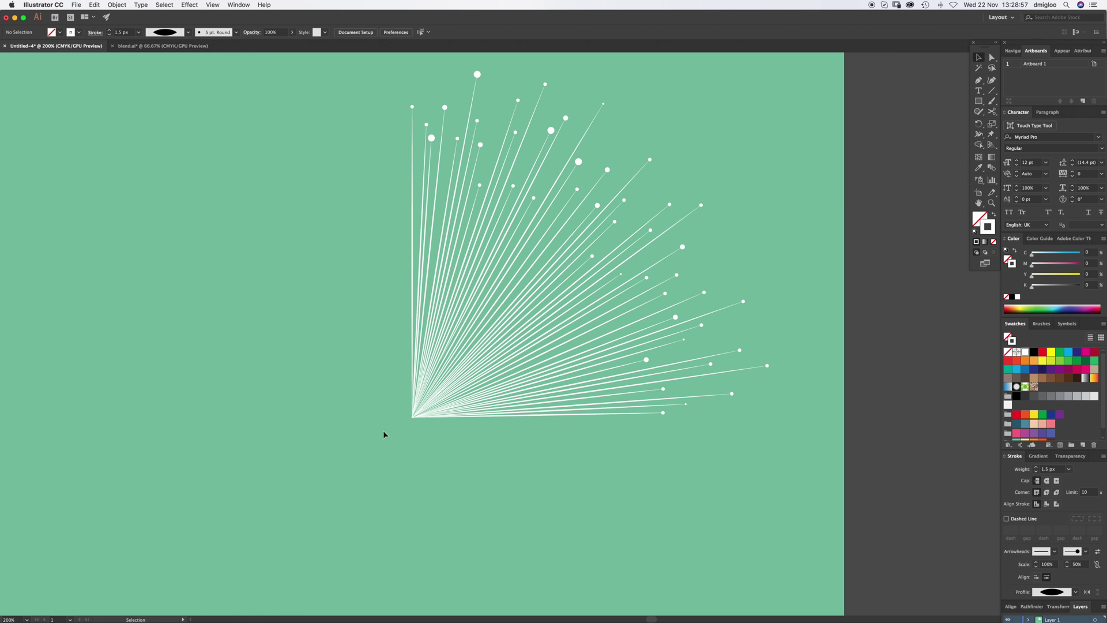
pyautogui.press('a')
pyautogui.press('super+a')
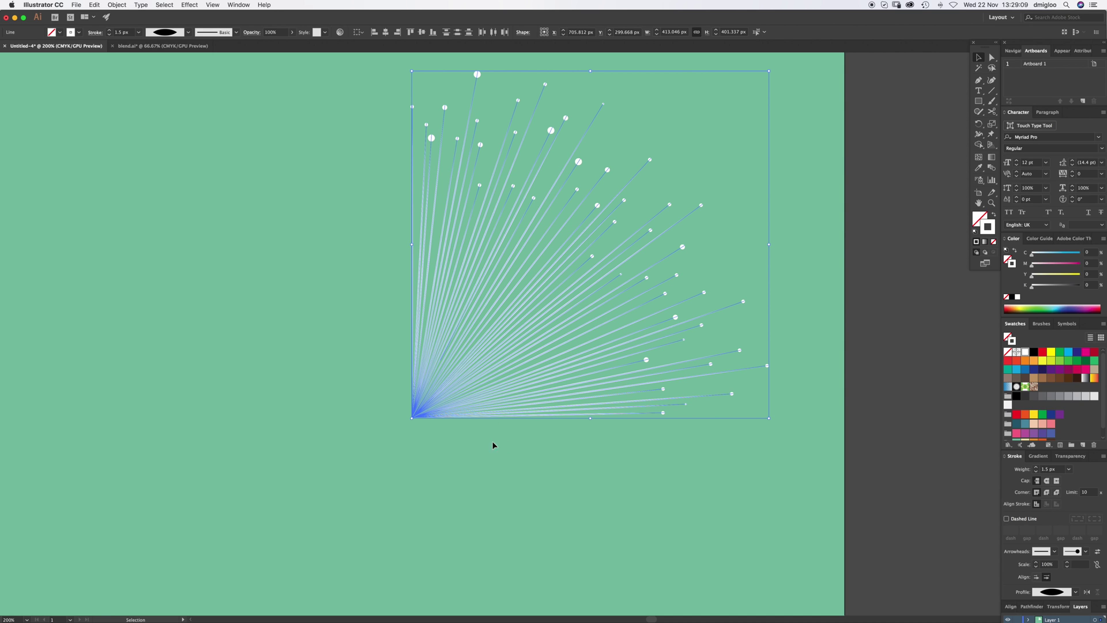
pyautogui.press('a')
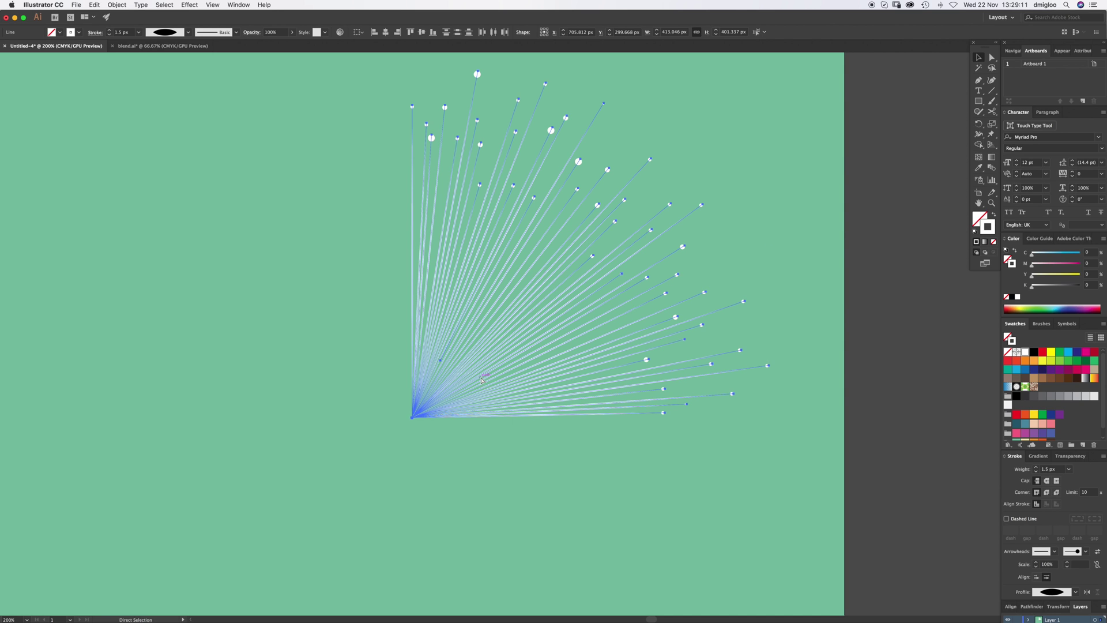
pyautogui.press('v')
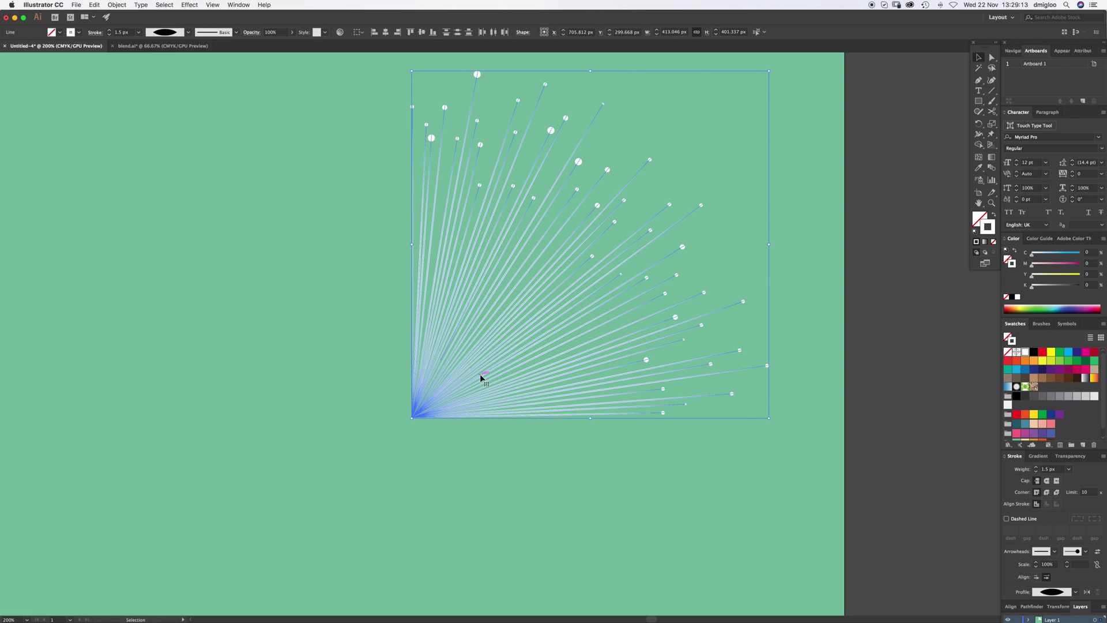
pyautogui.press('r')
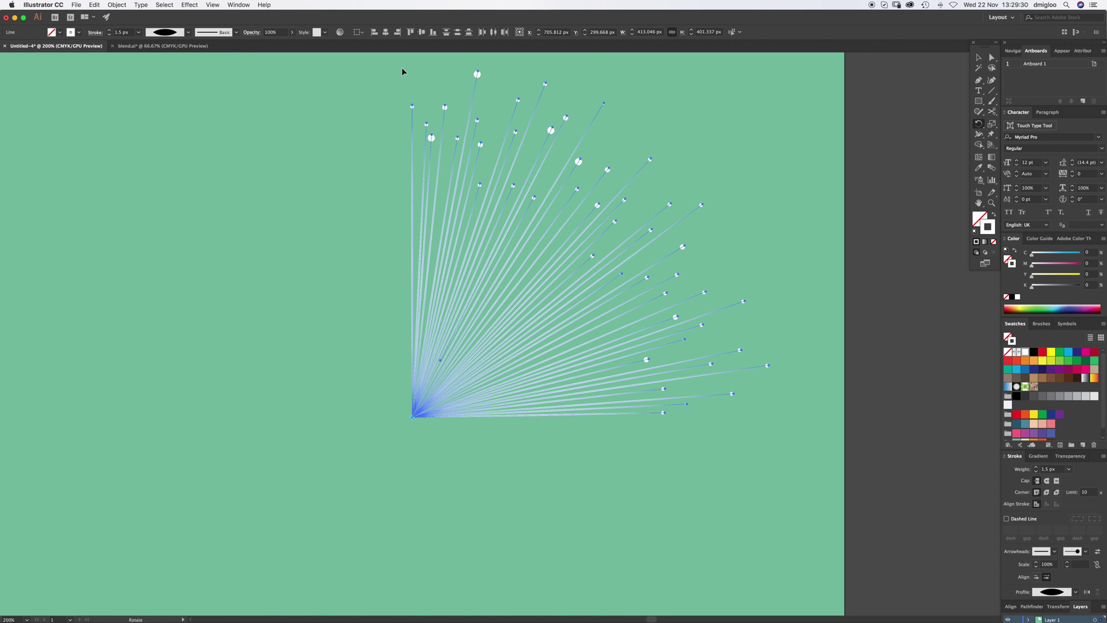
pyautogui.moveTo(403, 71); pyautogui.dragTo(719, 416)
# - Deselect, view the artboard at 100%, and select the half-circle burst
pyautogui.press('super+shift+a')
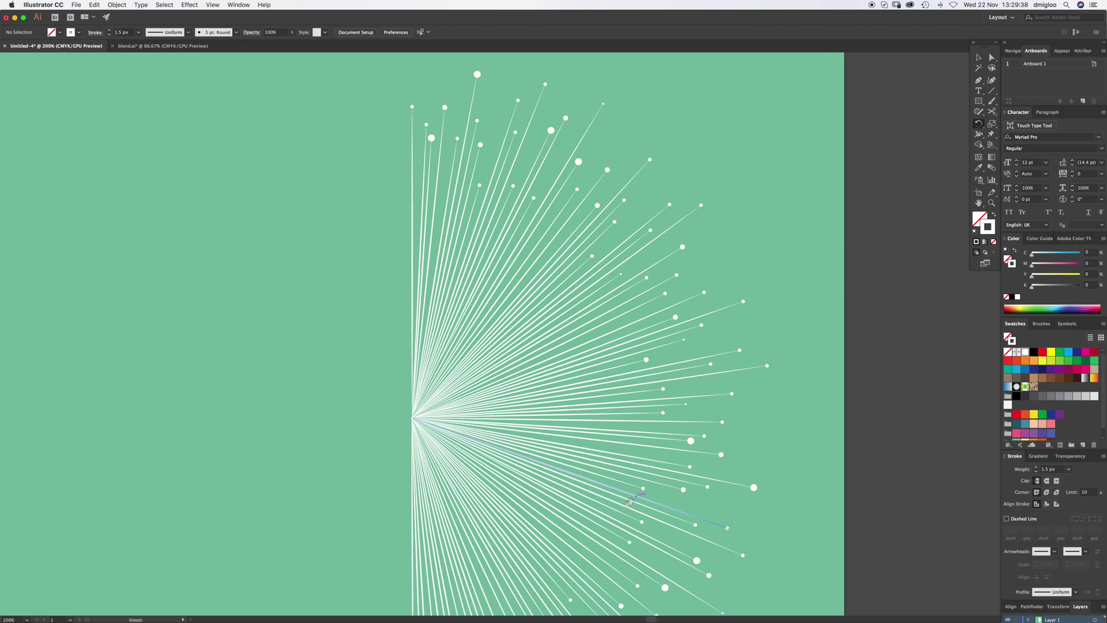
pyautogui.scroll(-4, 558, 346)
pyautogui.press('z')
pyautogui.keyDown('alt'); pyautogui.click(558, 319); pyautogui.keyUp('alt')
pyautogui.press('super+1')
pyautogui.press('v')
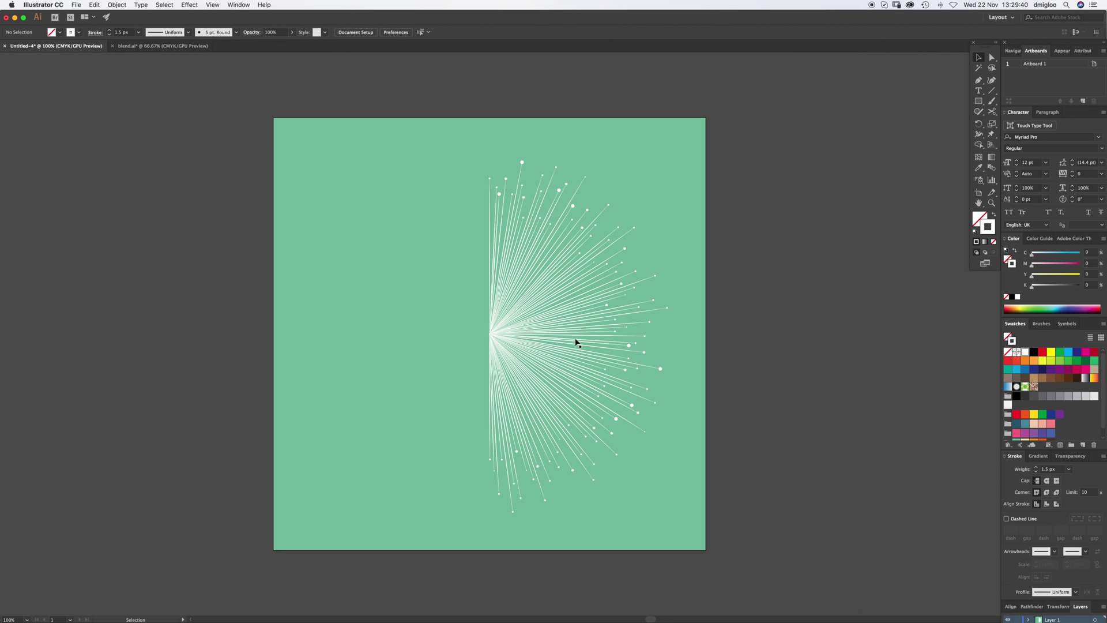
pyautogui.click(614, 260)
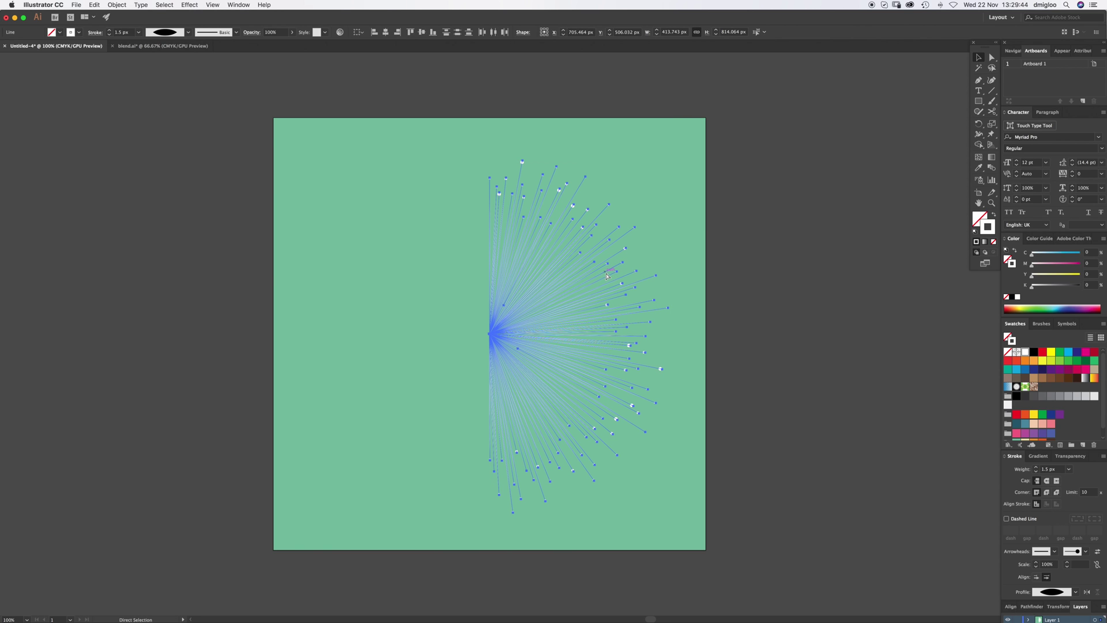
pyautogui.press('v')
pyautogui.click(627, 266)
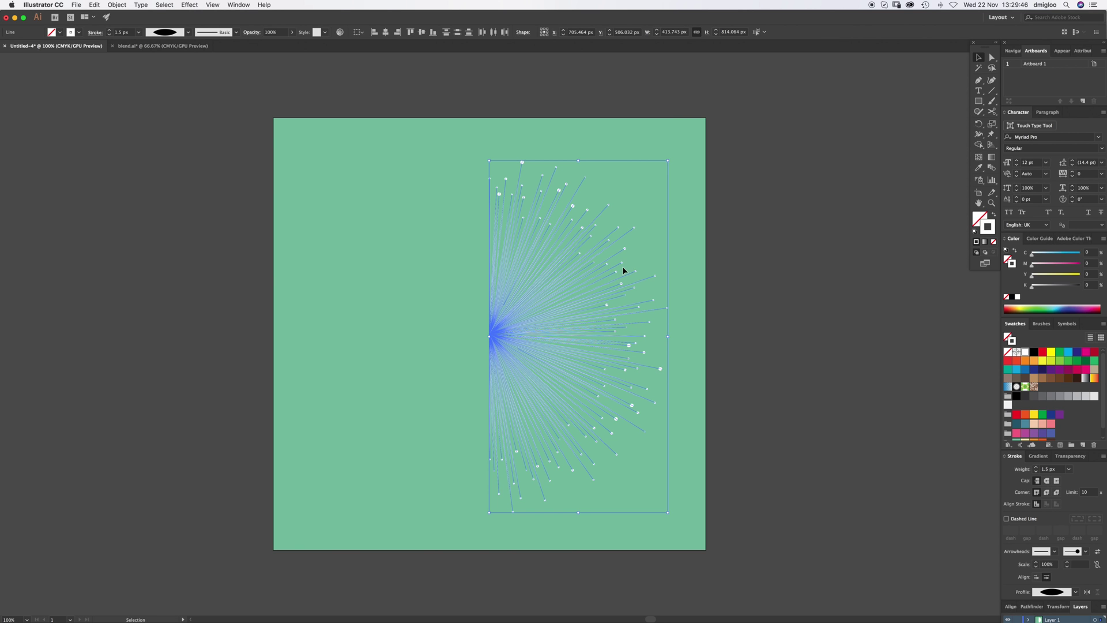
# - Rotate a copy of the half burst about 171° around its centre point to fill the left side
pyautogui.press('r')
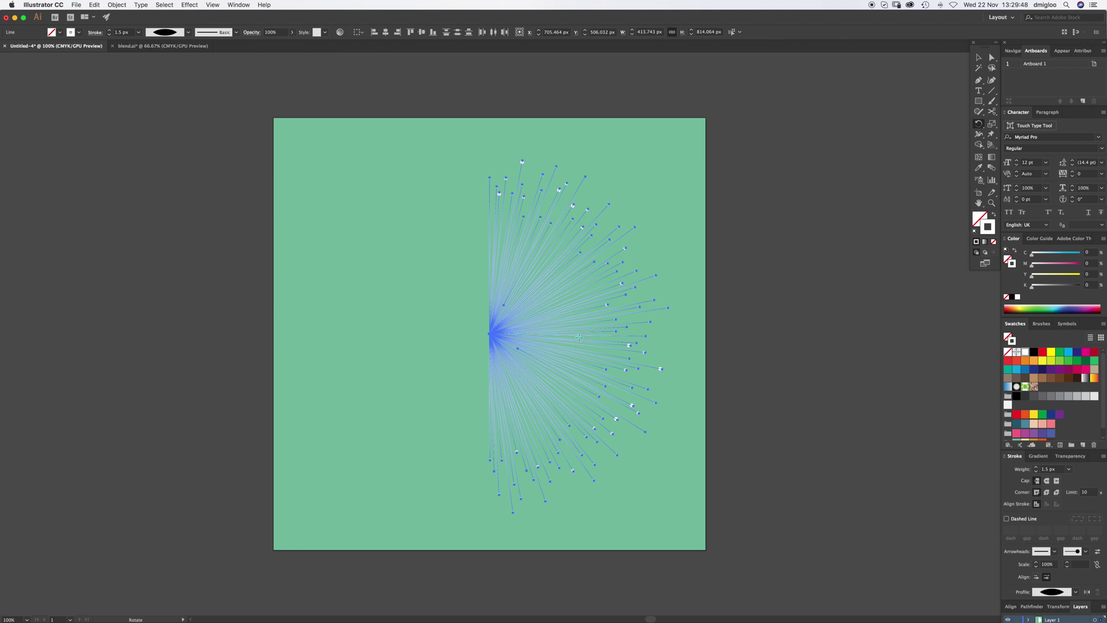
pyautogui.click(489, 333)
pyautogui.moveTo(500, 155); pyautogui.dragTo(484, 520)
pyautogui.press('super+shift+a')
pyautogui.press('v')
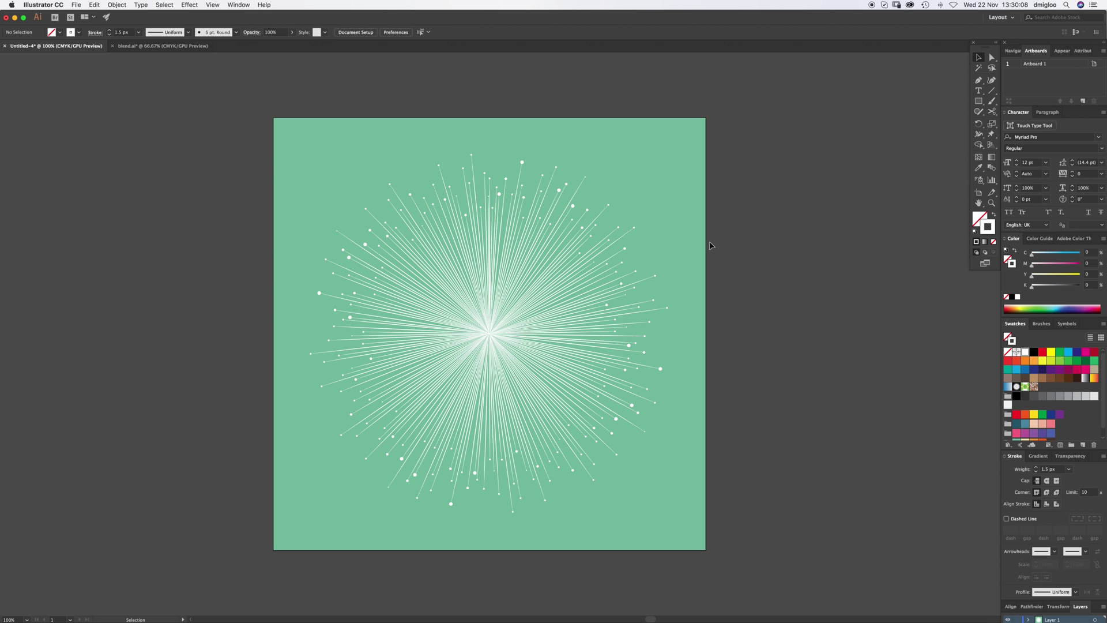
# - Scale a copy of the whole starburst down to about 191 px wide, centred
pyautogui.press('a')
pyautogui.press('super+a')
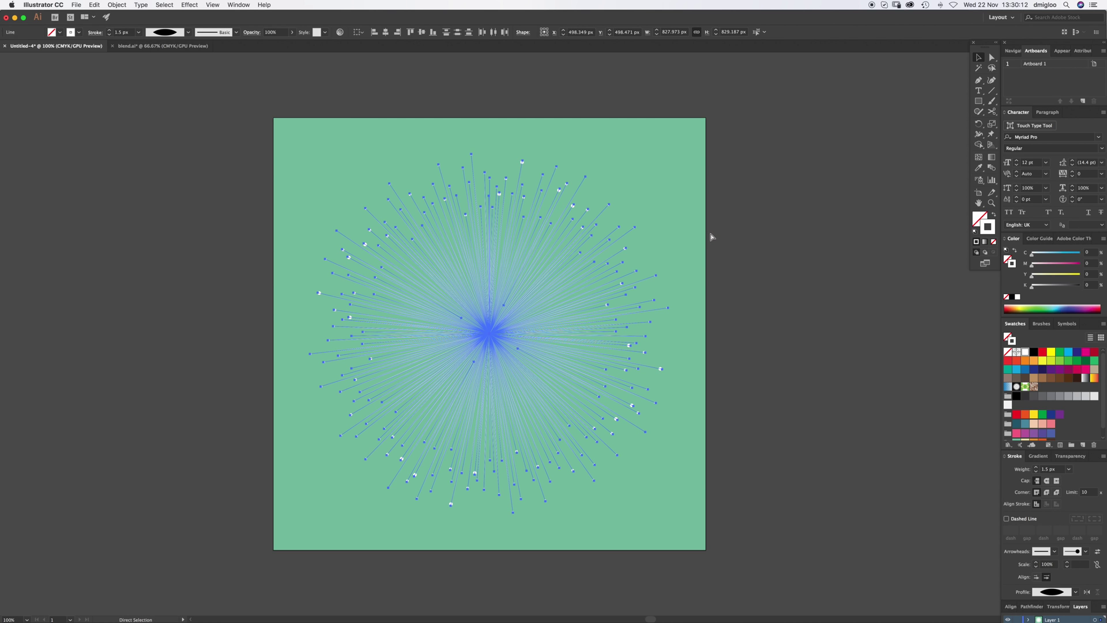
pyautogui.press('v')
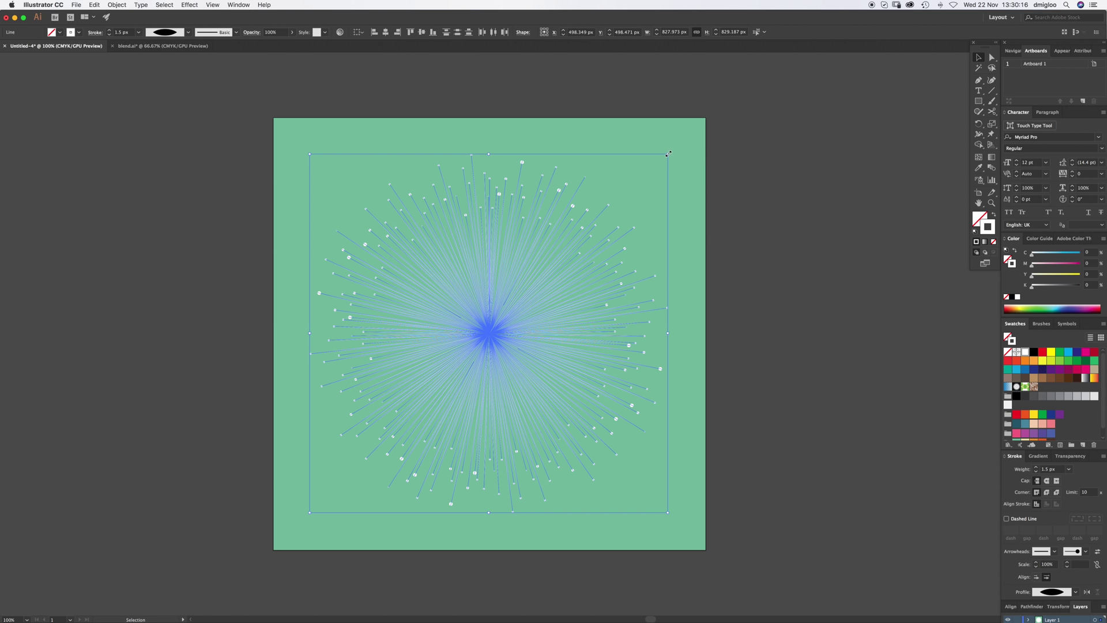
pyautogui.moveTo(667, 153); pyautogui.dragTo(547, 291)
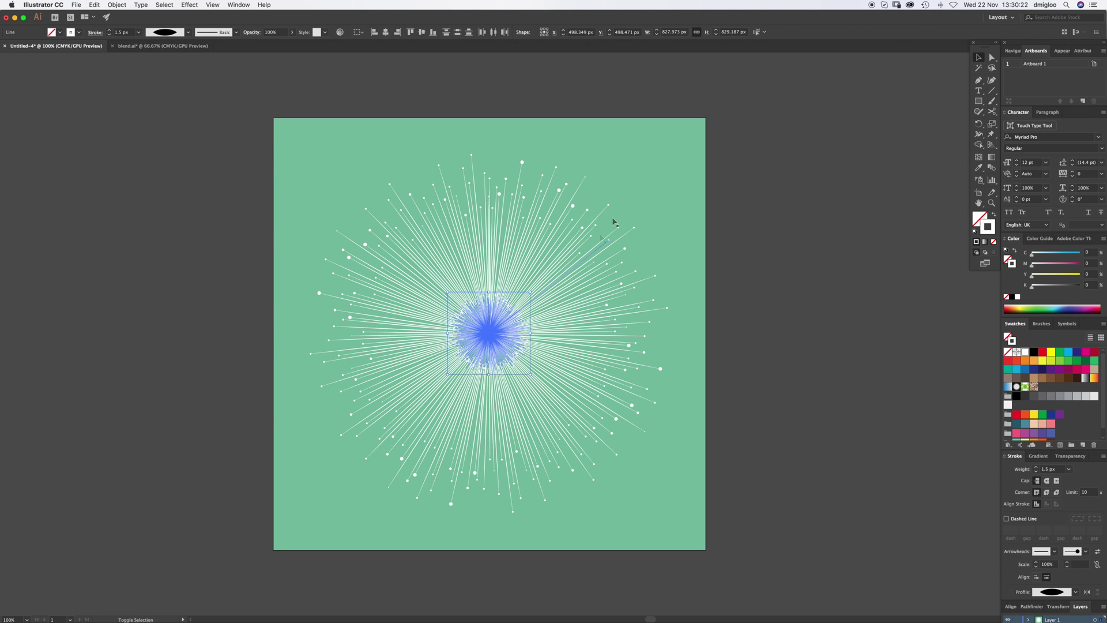
pyautogui.click(676, 182)
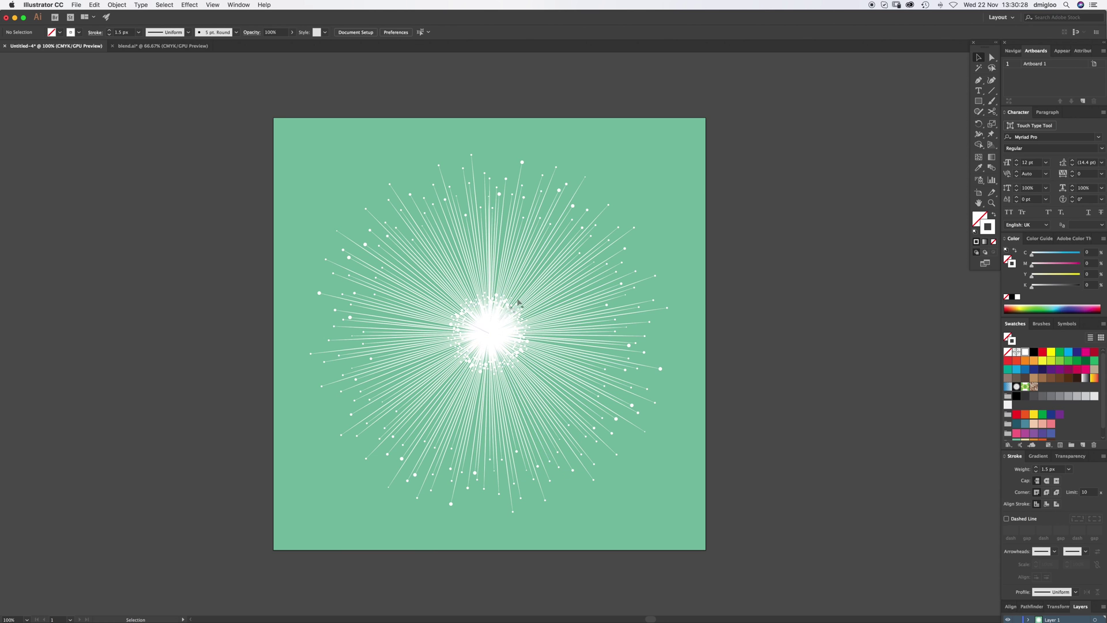
pyautogui.press('z')
pyautogui.click(512, 349)
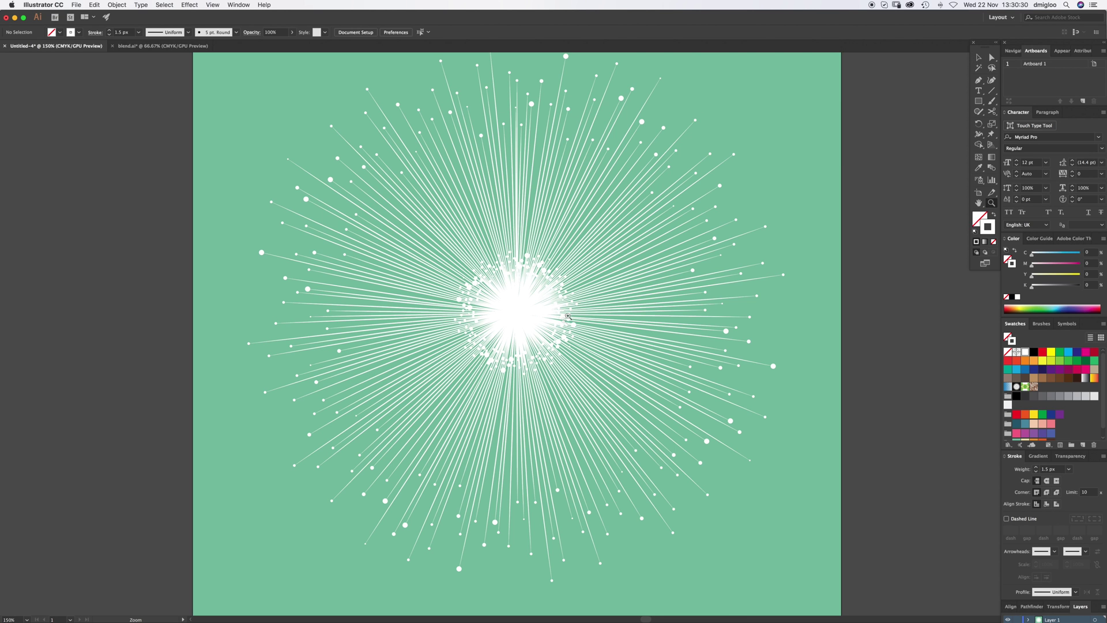
pyautogui.keyDown('alt'); pyautogui.click(539, 326); pyautogui.keyUp('alt')
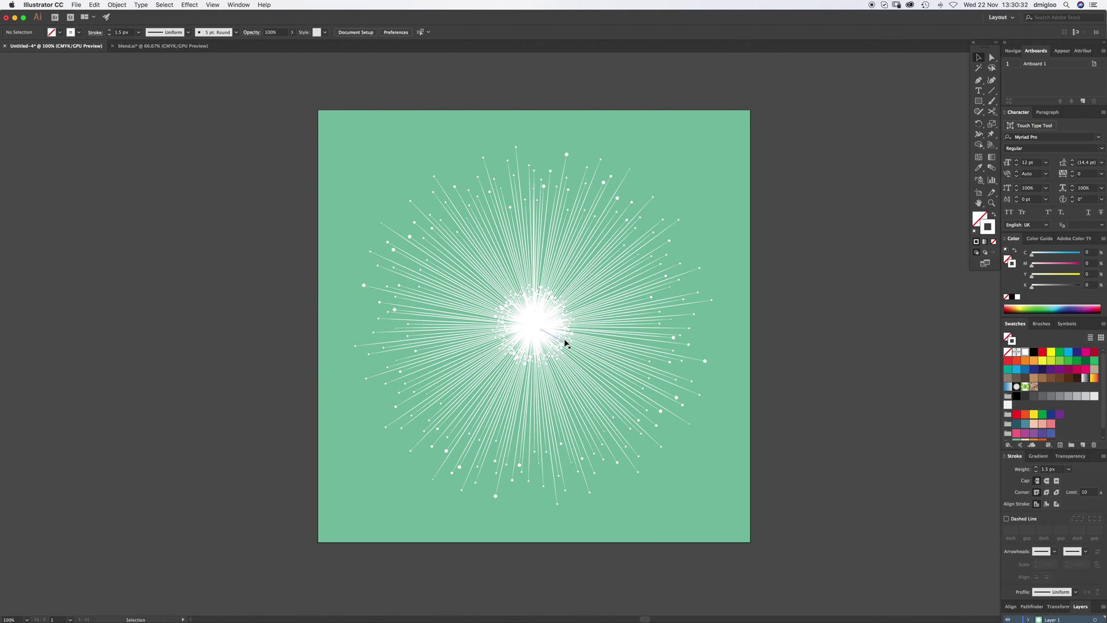
pyautogui.press('v')
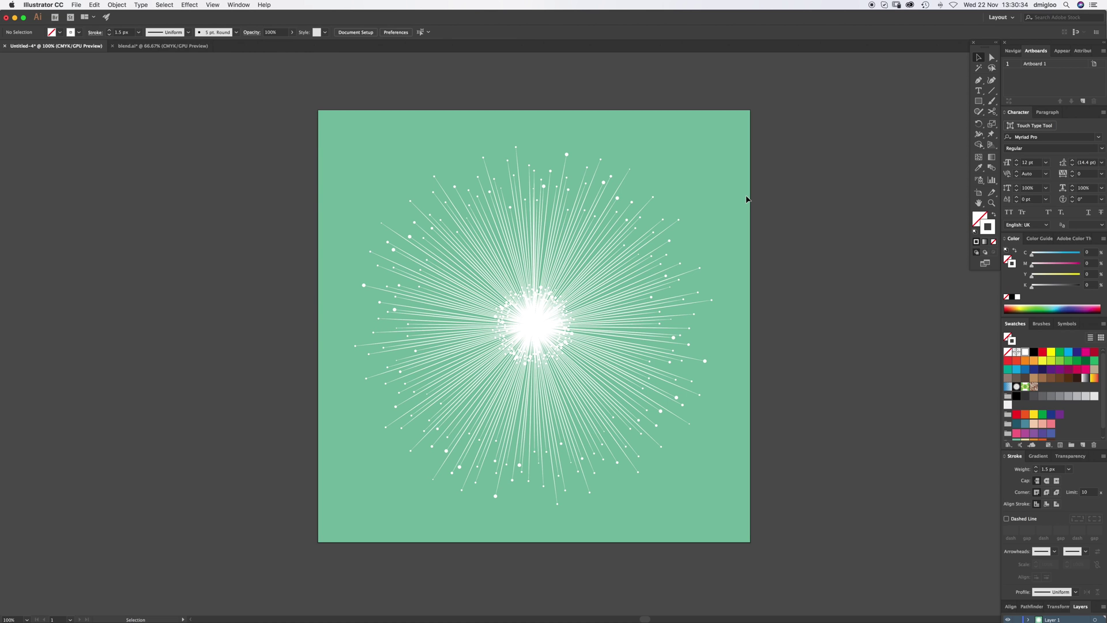